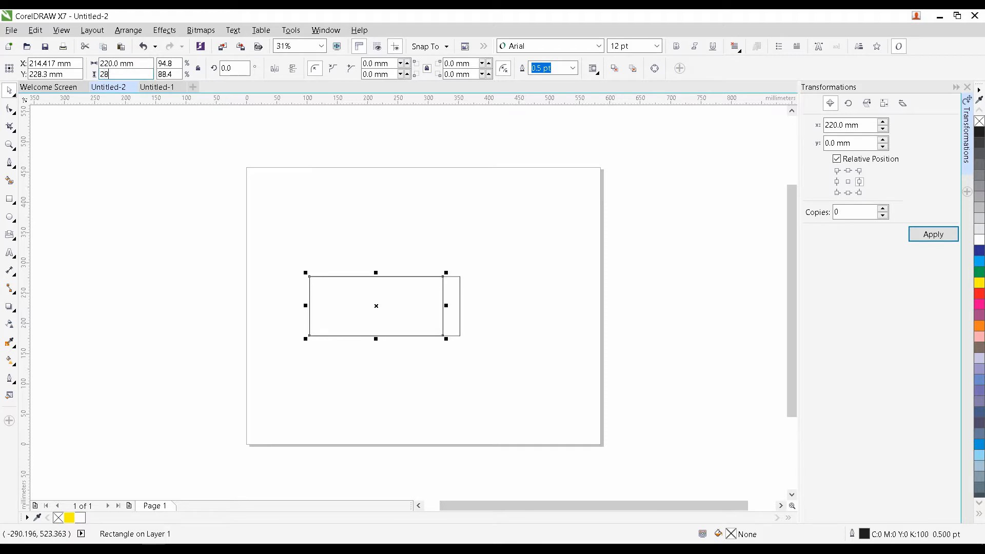
Make the selected 220 mm wide rectangle copy 28 mm high and place it directly beneath the 98 mm high panel.
{"action": "key", "text": "Return"}
{"action": "left_click", "coordinate": [395, 289], "text": "shift"}
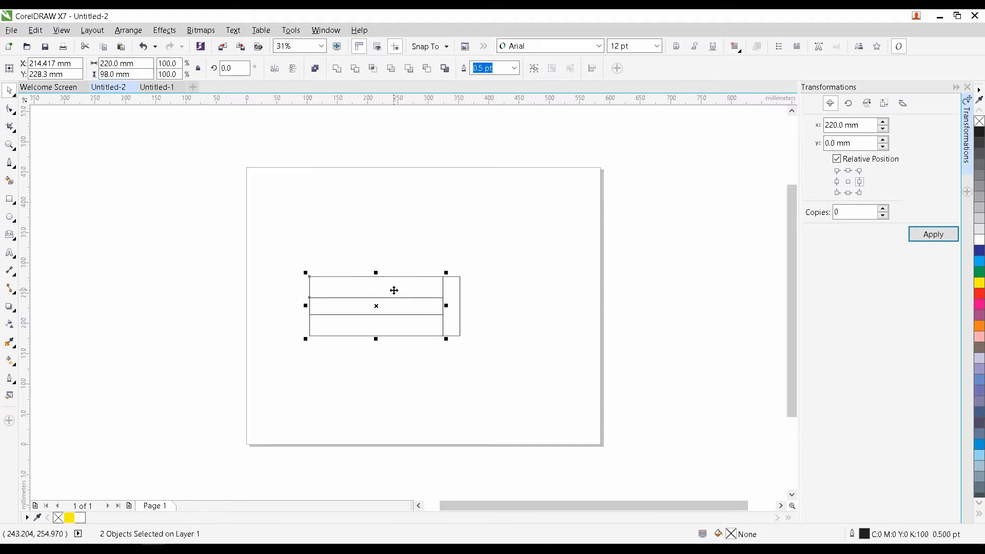
{"action": "key", "text": "b"}
{"action": "left_click", "coordinate": [468, 380]}
{"action": "left_click", "coordinate": [409, 336]}
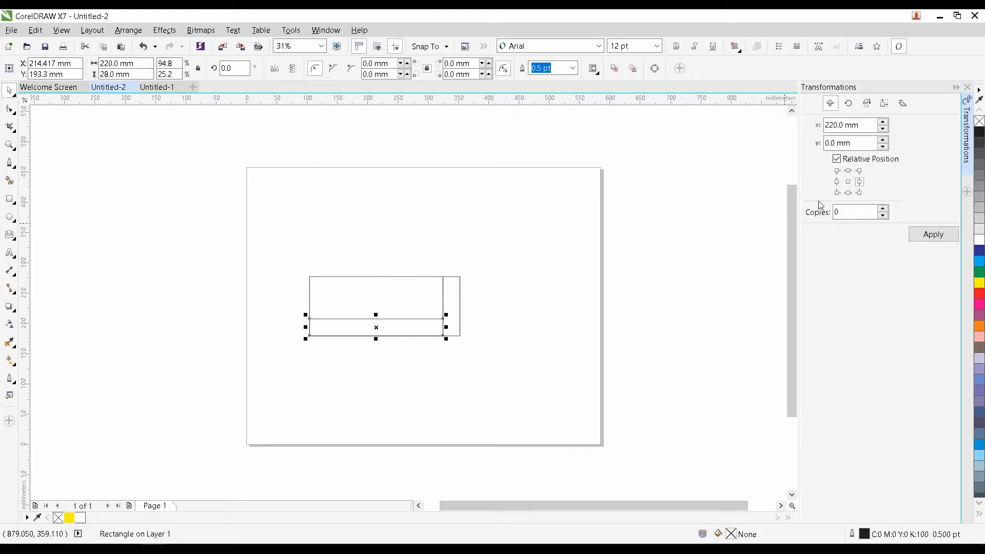
{"action": "left_click", "coordinate": [848, 193]}
{"action": "left_click", "coordinate": [933, 234]}
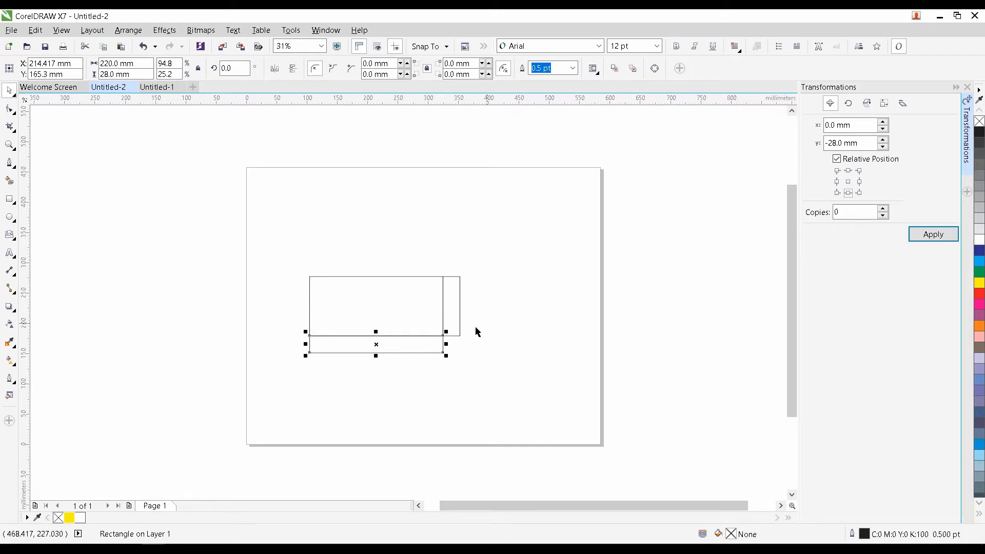
Place a copy of the 220 × 98 mm panel directly beneath the 28 mm high strip.
{"action": "left_click", "coordinate": [378, 299]}
{"action": "left_click_drag", "start_coordinate": [371, 285], "coordinate": [383, 332]}
{"action": "key", "text": "ctrl+z"}
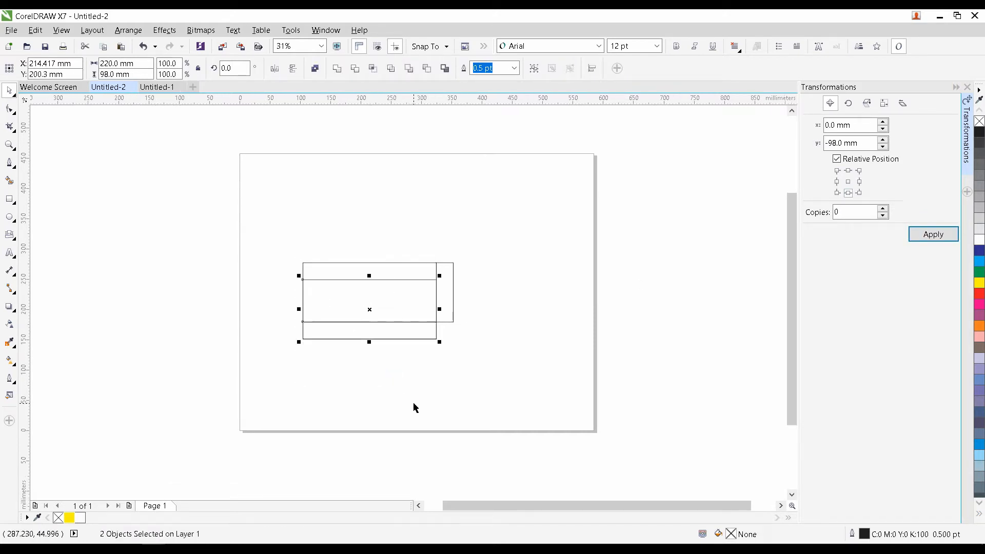
{"action": "left_click", "coordinate": [934, 234]}
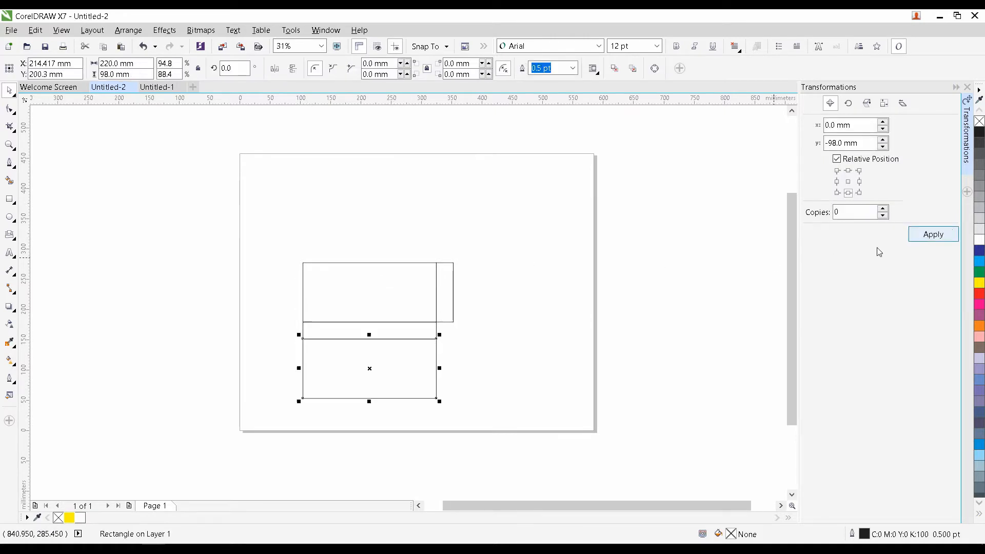
Place a copy of the 220 × 28 mm strip directly beneath the lower panel.
{"action": "left_click", "coordinate": [386, 334]}
{"action": "scroll", "coordinate": [385, 320], "scroll_direction": "down", "scroll_amount": 1}
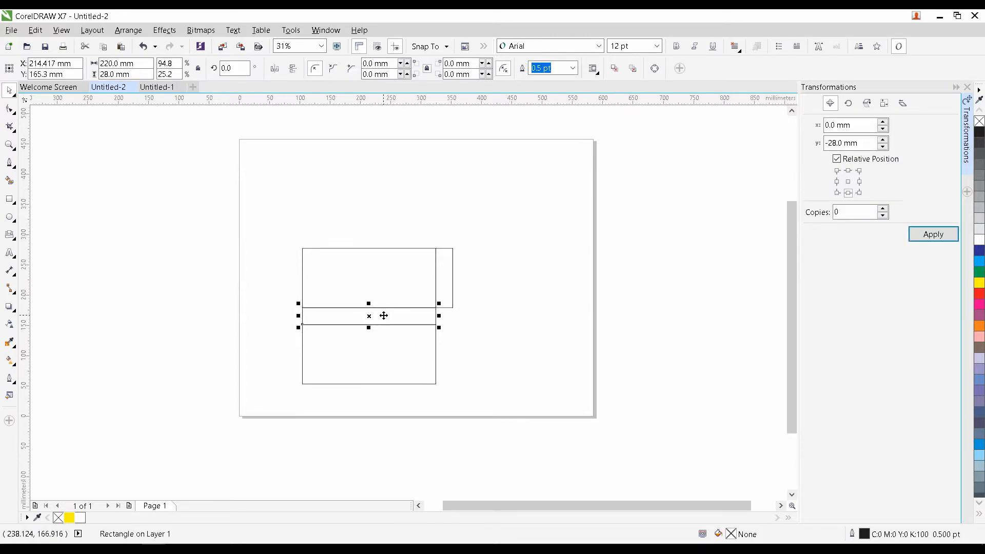
{"action": "left_click", "coordinate": [382, 358], "text": "shift"}
{"action": "key", "text": "b"}
{"action": "left_click_drag", "start_coordinate": [508, 408], "coordinate": [285, 353]}
{"action": "left_click", "coordinate": [941, 234]}
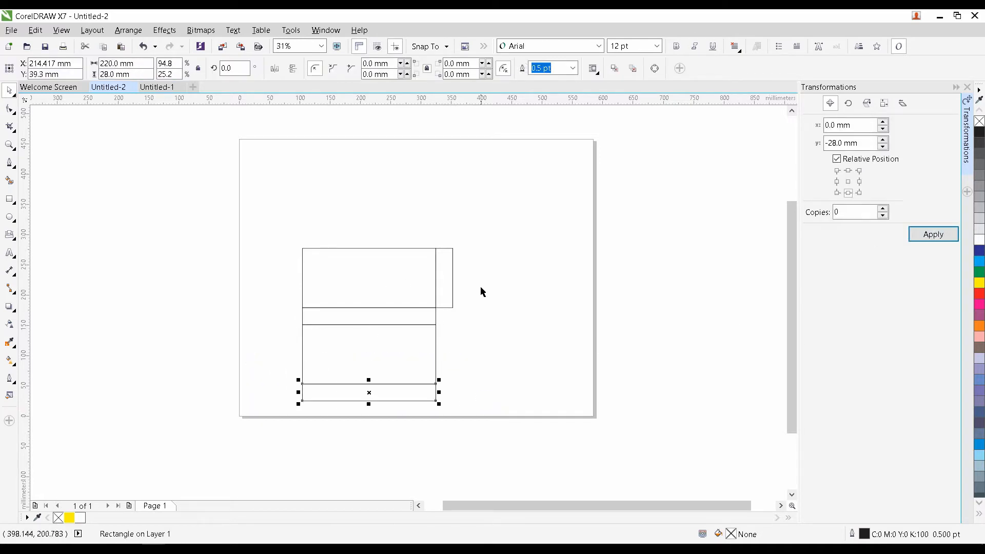
Copy the 28 × 98 mm side flap and attach it to the outside of the lower panel's left edge.
{"action": "left_click", "coordinate": [449, 279]}
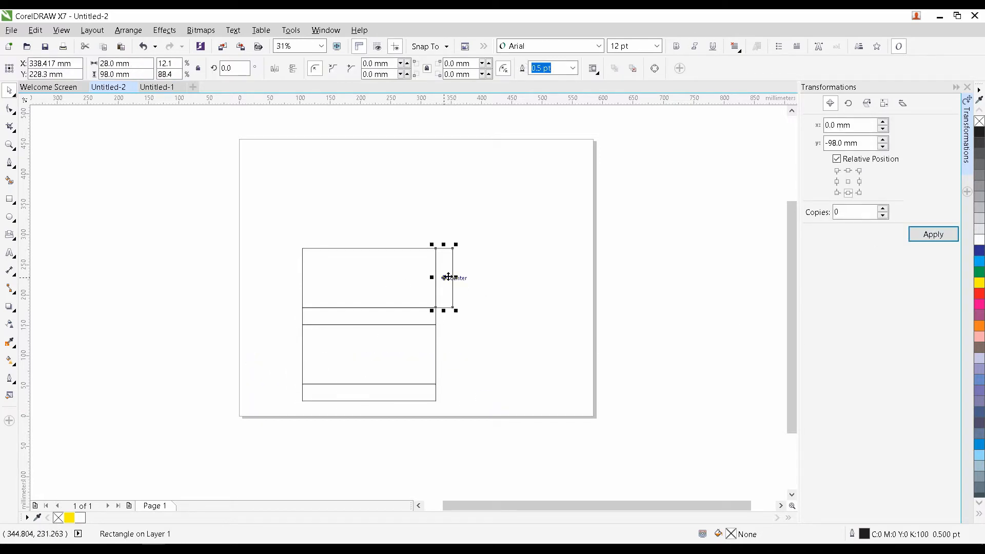
{"action": "left_click", "coordinate": [413, 355], "text": "shift"}
{"action": "key", "text": "t"}
{"action": "key", "text": "l"}
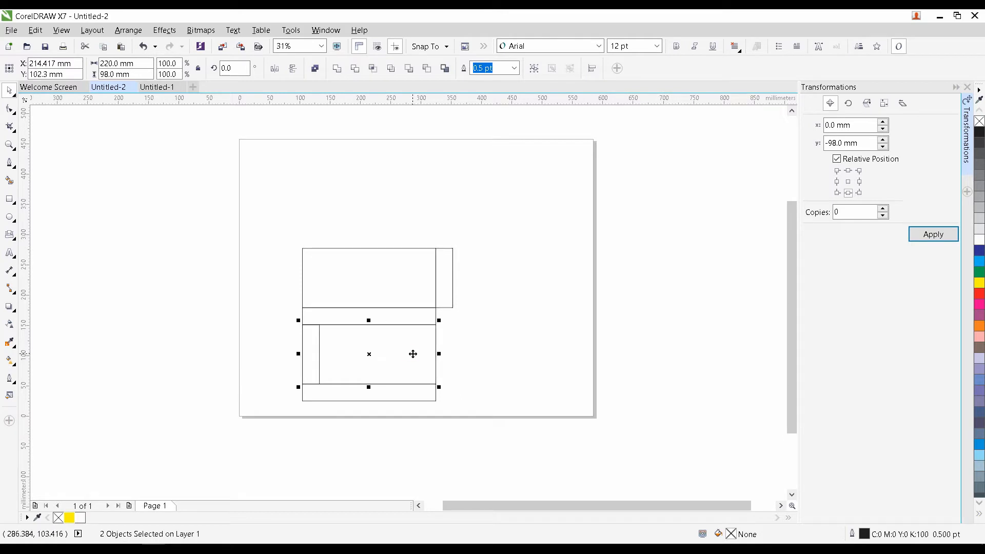
{"action": "left_click_drag", "start_coordinate": [280, 315], "coordinate": [334, 388]}
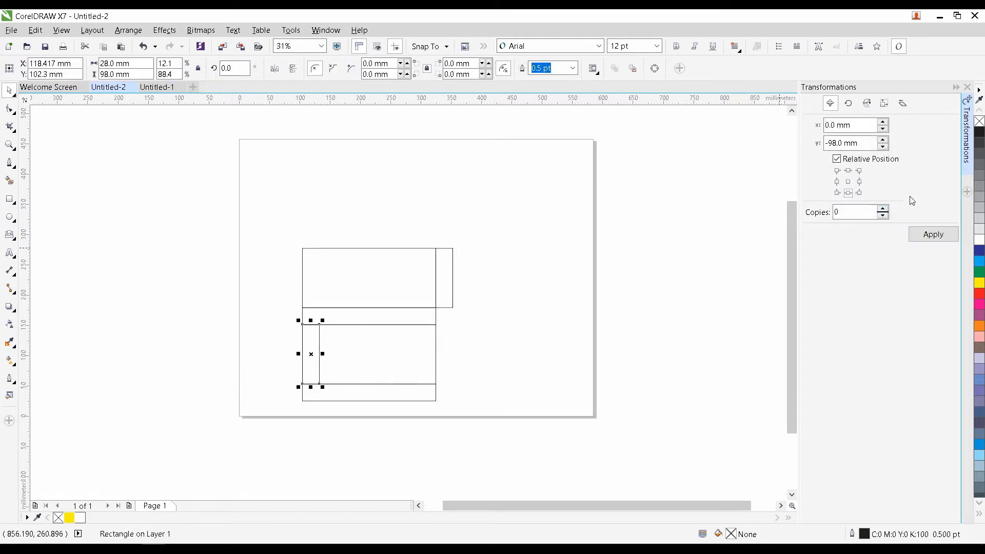
{"action": "left_click", "coordinate": [837, 183]}
{"action": "left_click", "coordinate": [933, 234]}
Move all six rectangles of the box layout together up and to the right on the page.
{"action": "left_click_drag", "start_coordinate": [528, 213], "coordinate": [261, 401]}
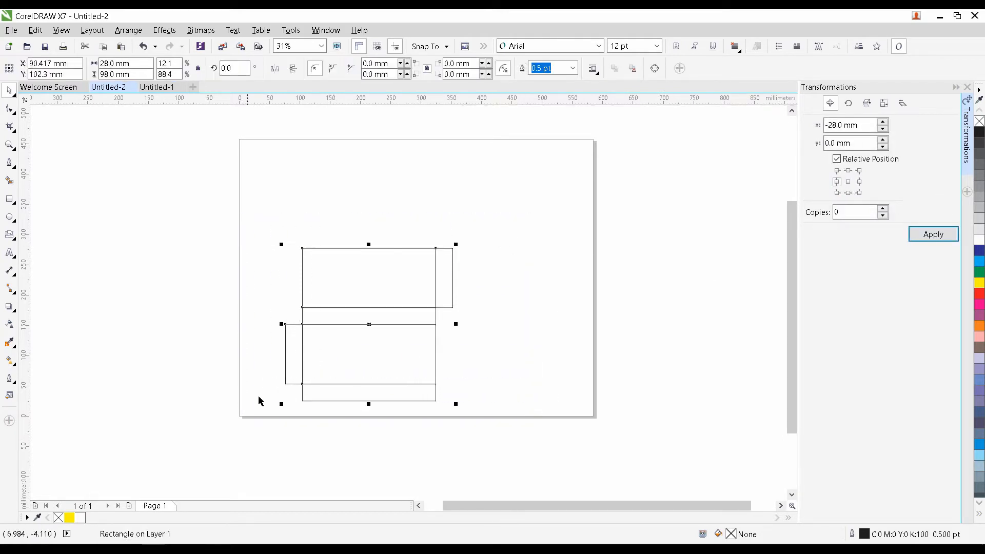
{"action": "left_click_drag", "start_coordinate": [361, 290], "coordinate": [396, 242]}
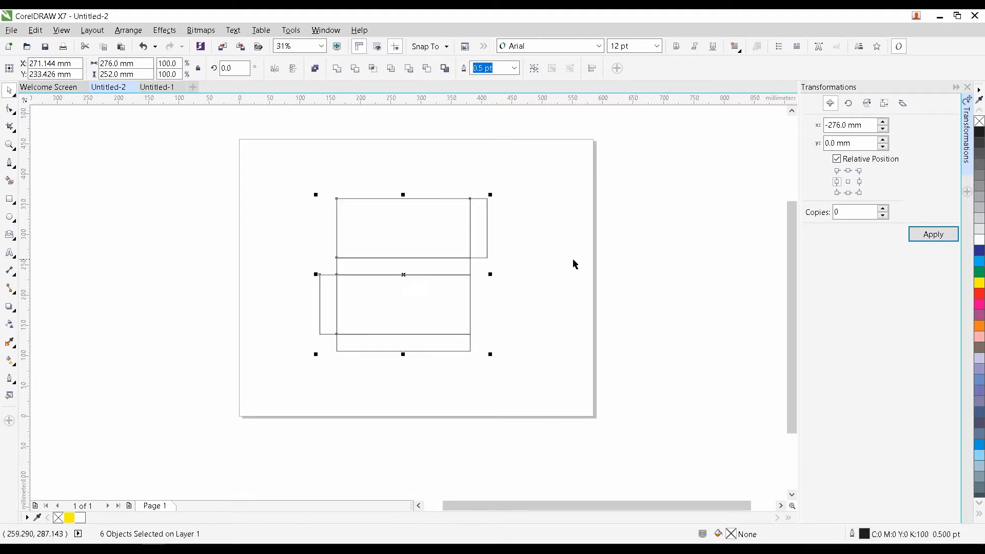
{"action": "left_click", "coordinate": [437, 239]}
Draw an ellipse about 306 × 150 mm overlapping the upper panel and centre it vertically on that panel.
{"action": "scroll", "coordinate": [399, 304], "scroll_direction": "up", "scroll_amount": 3}
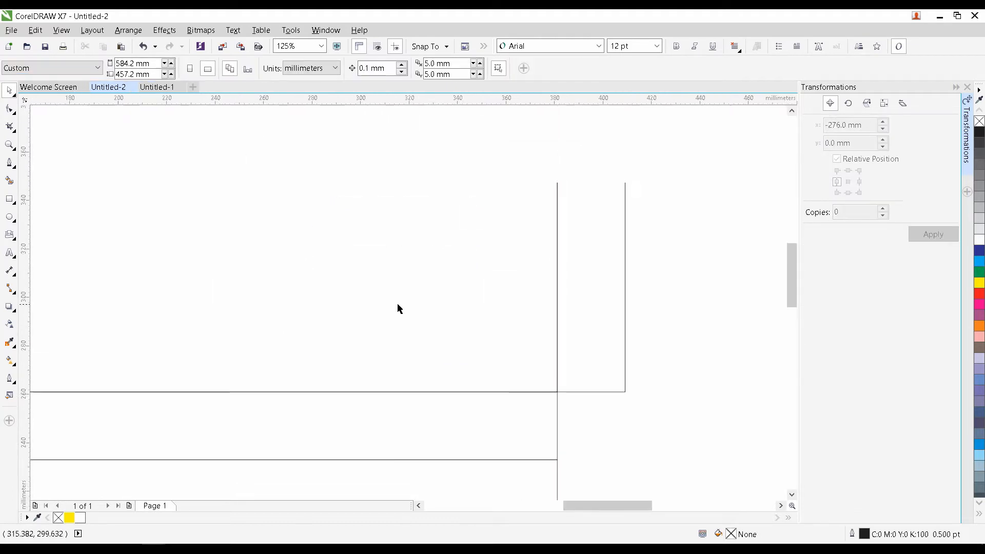
{"action": "left_click", "coordinate": [9, 216]}
{"action": "mouse_move", "coordinate": [117, 188]}
{"action": "left_mouse_down"}
{"action": "mouse_move", "coordinate": [351, 352]}
{"action": "mouse_move", "coordinate": [488, 370]}
{"action": "left_mouse_up"}
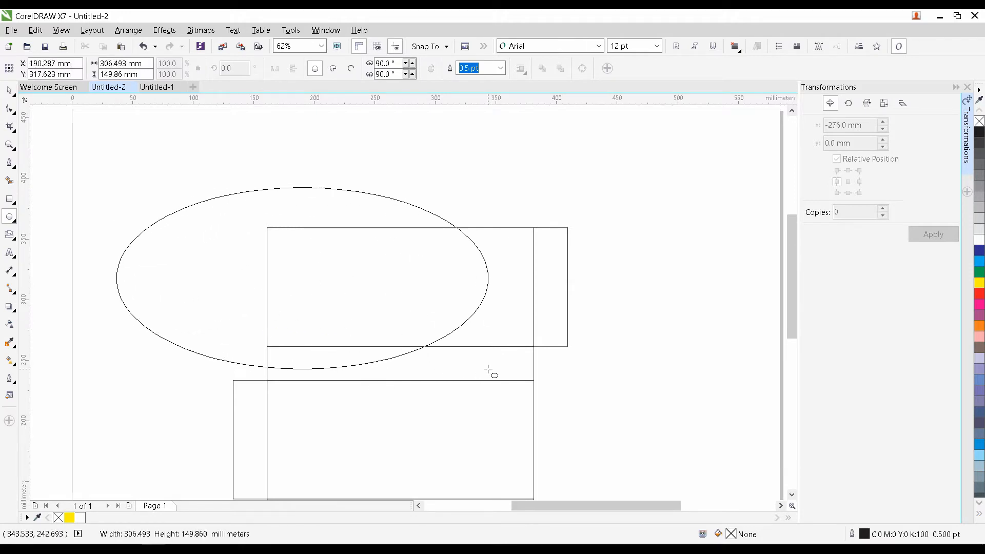
{"action": "key", "text": "space"}
{"action": "left_click", "coordinate": [504, 242], "text": "shift"}
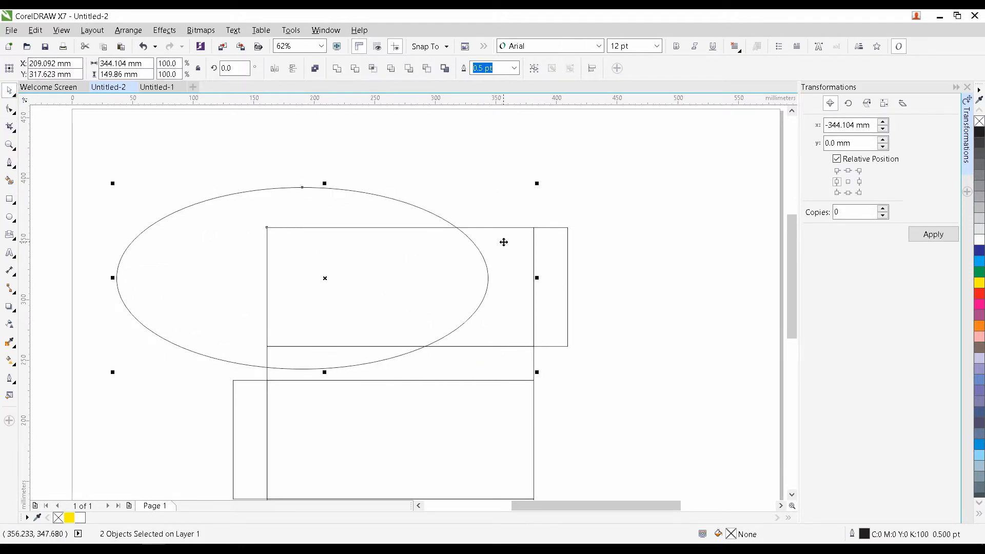
{"action": "left_click_drag", "start_coordinate": [504, 242], "coordinate": [503, 251]}
Stretch the ellipse leftwards to a width of about 341 mm.
{"action": "left_click", "coordinate": [458, 178]}
{"action": "left_click", "coordinate": [124, 282]}
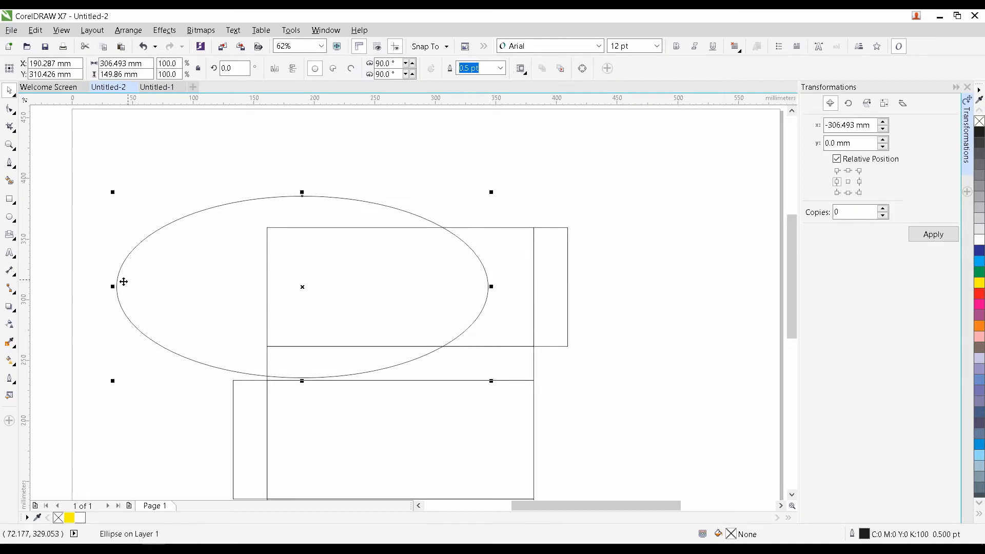
{"action": "left_click_drag", "start_coordinate": [109, 292], "coordinate": [73, 287]}
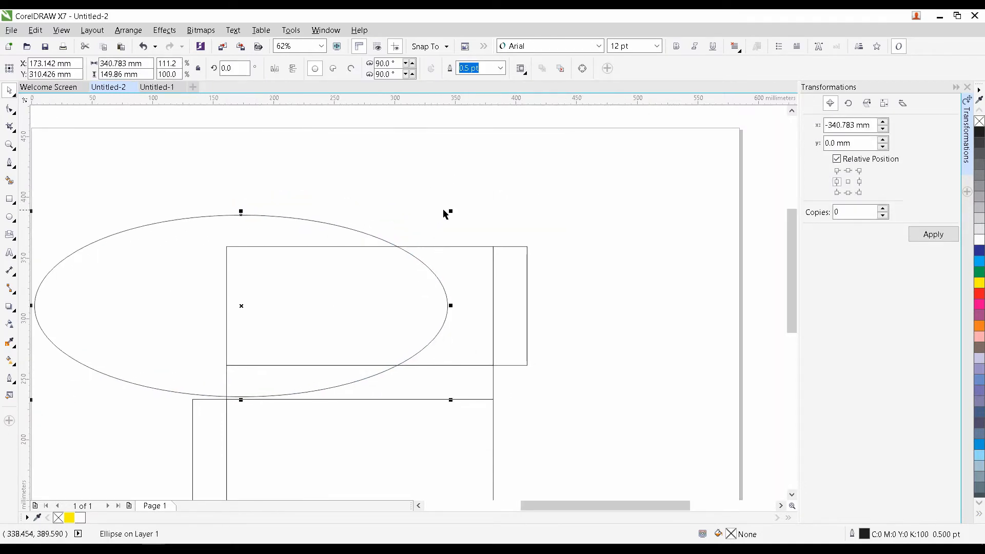
Duplicate the upper 220 × 98 mm panel in place.
{"action": "left_click", "coordinate": [482, 236]}
{"action": "scroll", "coordinate": [471, 251], "scroll_direction": "down", "scroll_amount": 1}
{"action": "left_click", "coordinate": [471, 239]}
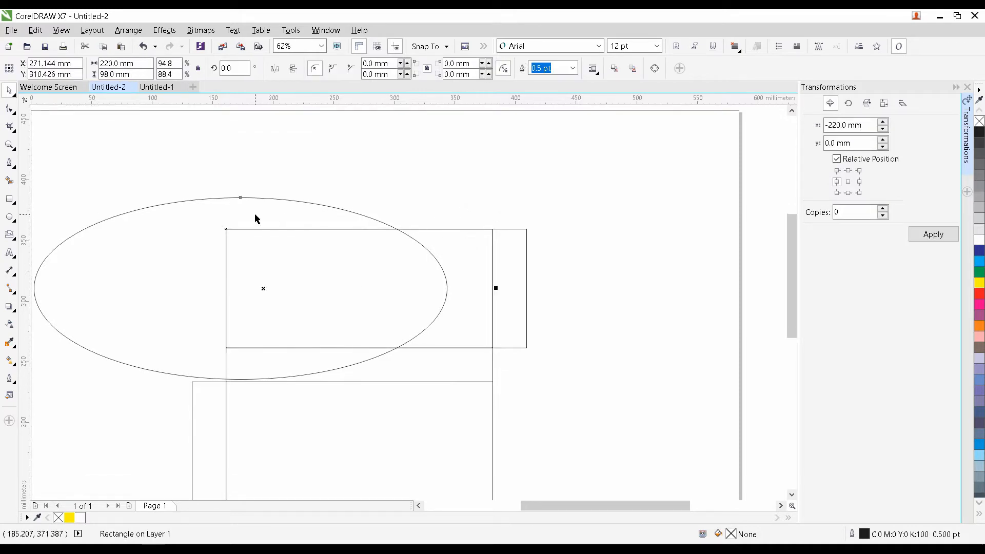
Try to cut the ellipse out of the upper panel's copy with Back minus front.
{"action": "left_click", "coordinate": [256, 198], "text": "shift"}
{"action": "left_click", "coordinate": [433, 70]}
{"action": "left_click_drag", "start_coordinate": [485, 244], "coordinate": [444, 214]}
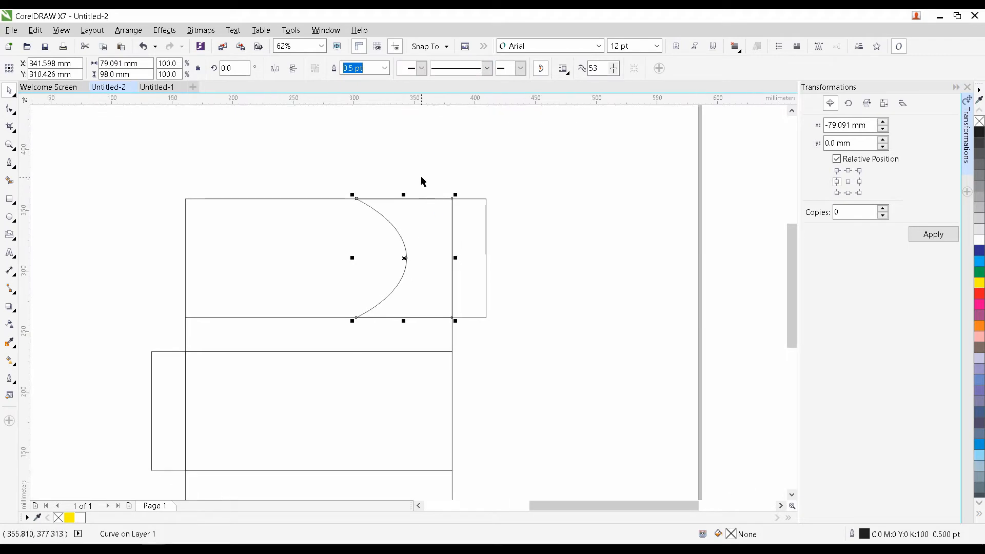
{"action": "left_click_drag", "start_coordinate": [423, 181], "coordinate": [422, 237]}
{"action": "key", "text": "ctrl+z"}
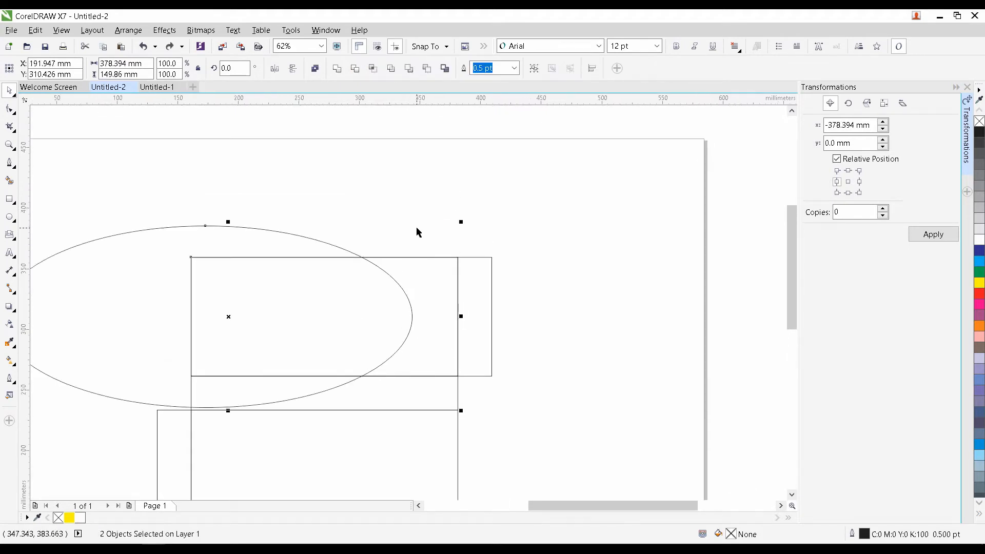
Stretch the ellipse about its centre to a height of about 218 mm and subtract it from the upper panel's copy with Back minus front.
{"action": "left_click", "coordinate": [371, 218]}
{"action": "left_click", "coordinate": [223, 224]}
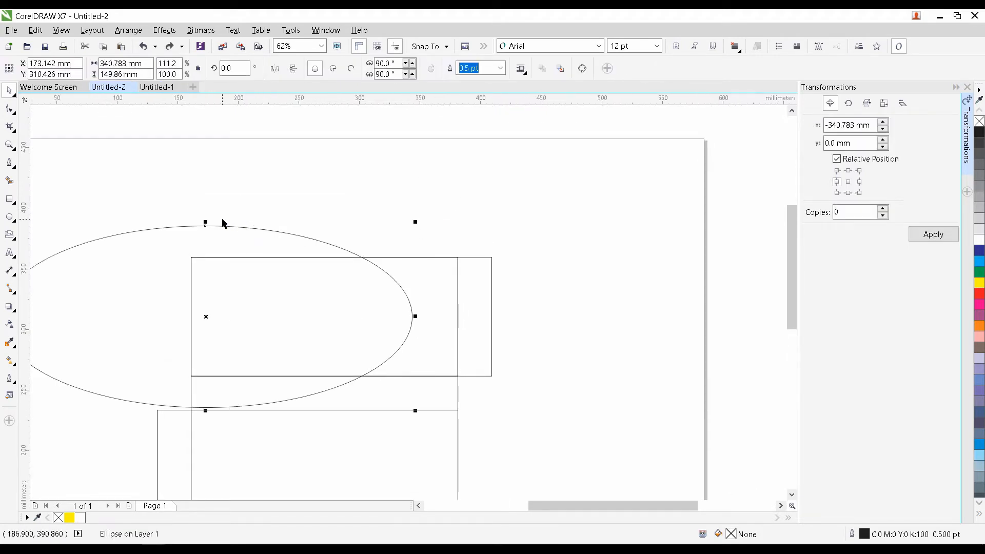
{"action": "left_click_drag", "start_coordinate": [207, 221], "coordinate": [206, 181]}
{"action": "left_click", "coordinate": [457, 289], "text": "shift"}
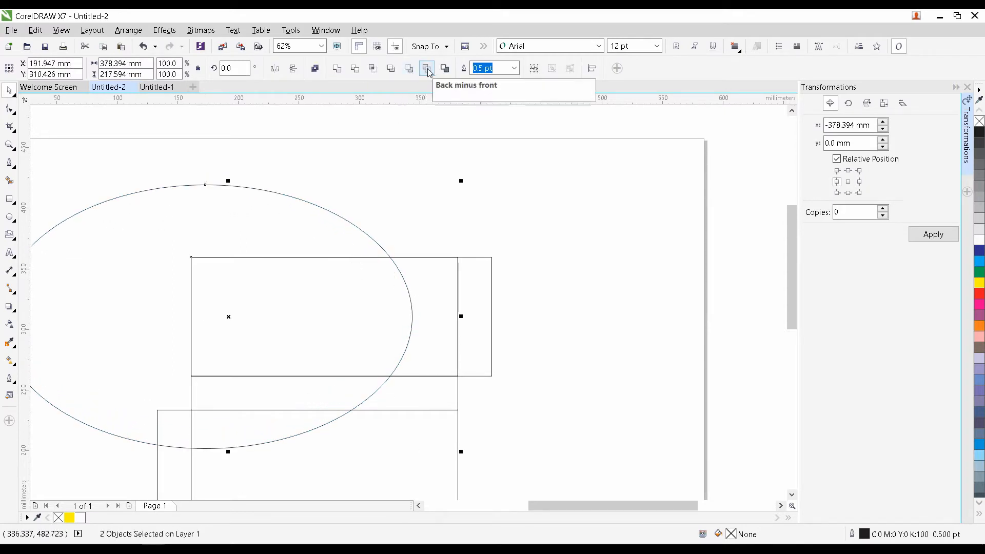
{"action": "left_click", "coordinate": [427, 69]}
Apply an elliptical fountain fill to the curved shape and enlarge the gradient's ellipse beyond the shape's edges.
{"action": "scroll", "coordinate": [466, 292], "scroll_direction": "up", "scroll_amount": 2}
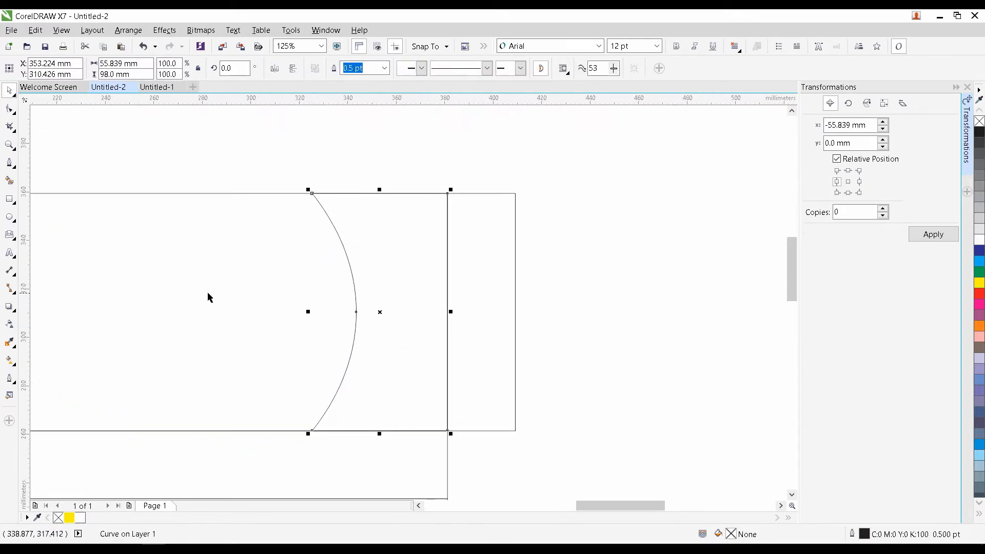
{"action": "left_click", "coordinate": [10, 361]}
{"action": "left_click", "coordinate": [46, 69]}
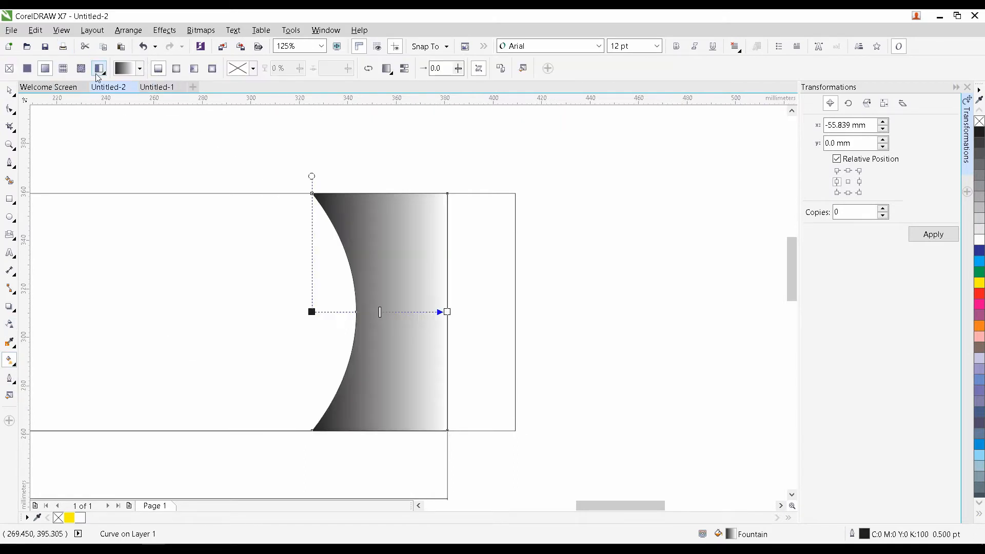
{"action": "left_click", "coordinate": [177, 68]}
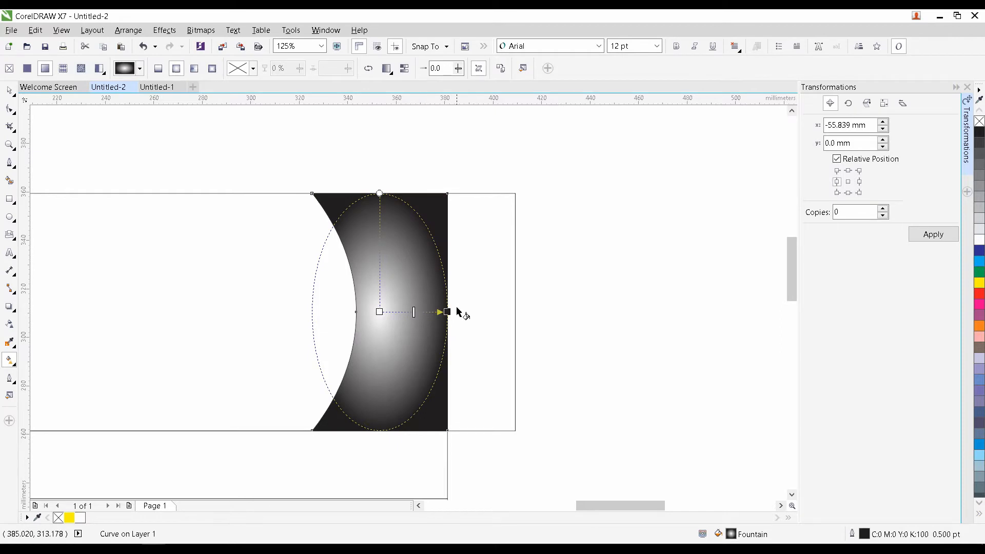
{"action": "left_click_drag", "start_coordinate": [453, 307], "coordinate": [490, 341]}
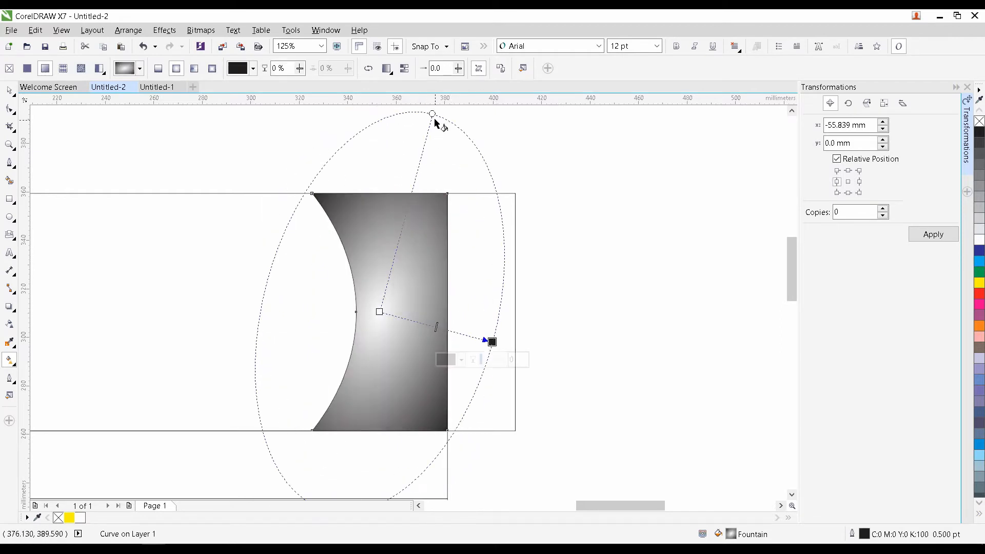
{"action": "left_click_drag", "start_coordinate": [440, 123], "coordinate": [397, 155]}
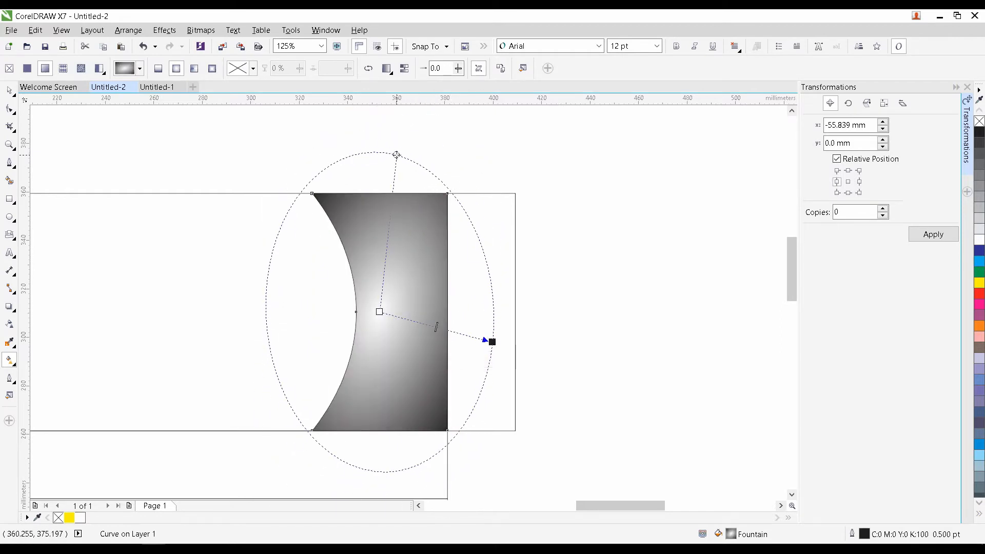
Set the gradient's centre colour to blue, C 89, M 75, Y 0, K 0.
{"action": "left_click", "coordinate": [380, 312]}
{"action": "left_click", "coordinate": [348, 329]}
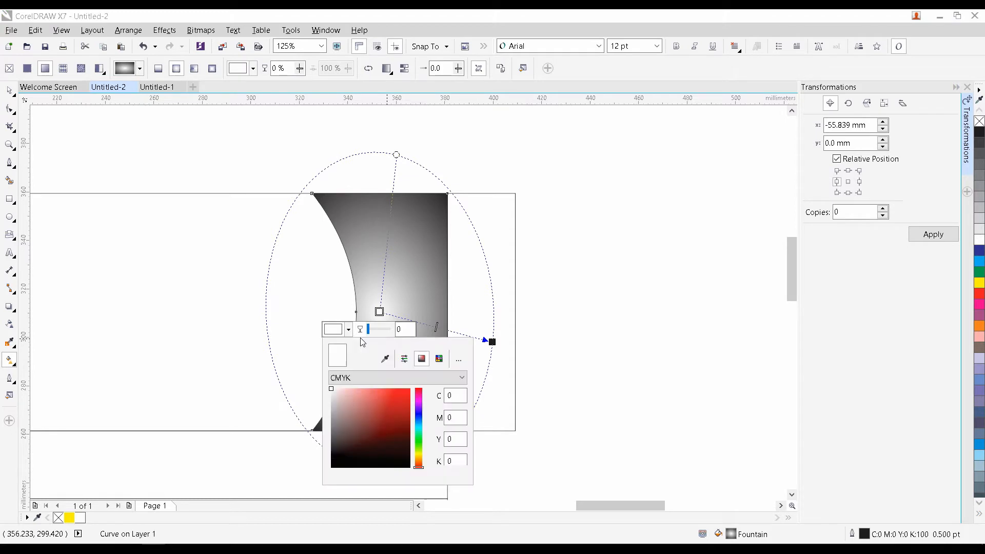
{"action": "left_click", "coordinate": [419, 418]}
{"action": "left_click", "coordinate": [403, 397]}
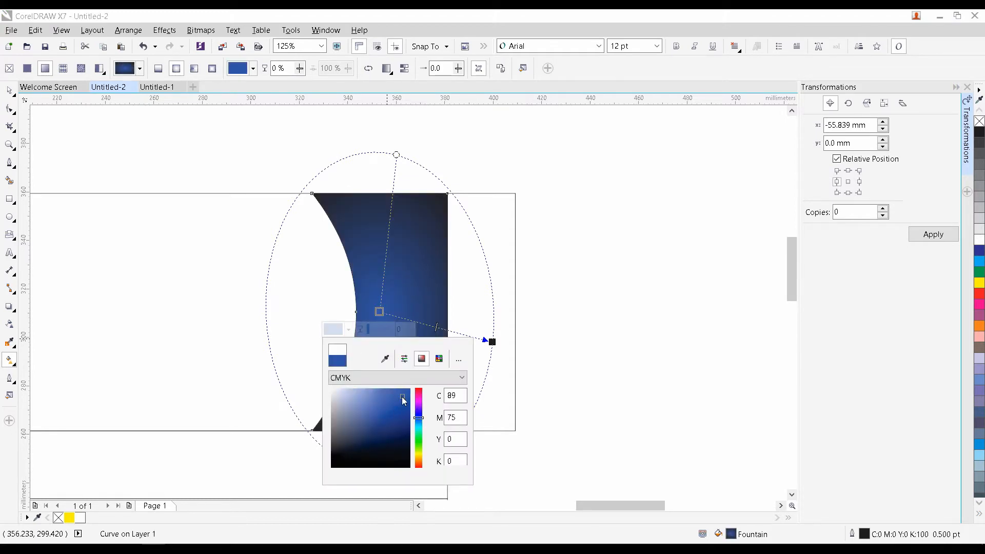
Set the gradient's outer colour to a dark navy blue.
{"action": "left_click", "coordinate": [493, 342]}
{"action": "left_click", "coordinate": [492, 342]}
{"action": "left_click", "coordinate": [461, 360]}
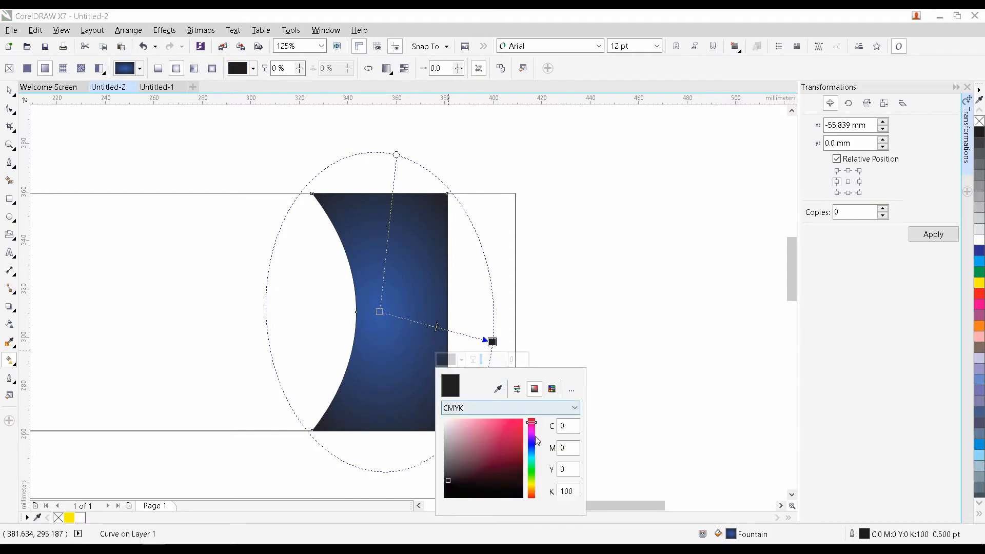
{"action": "left_click", "coordinate": [531, 449]}
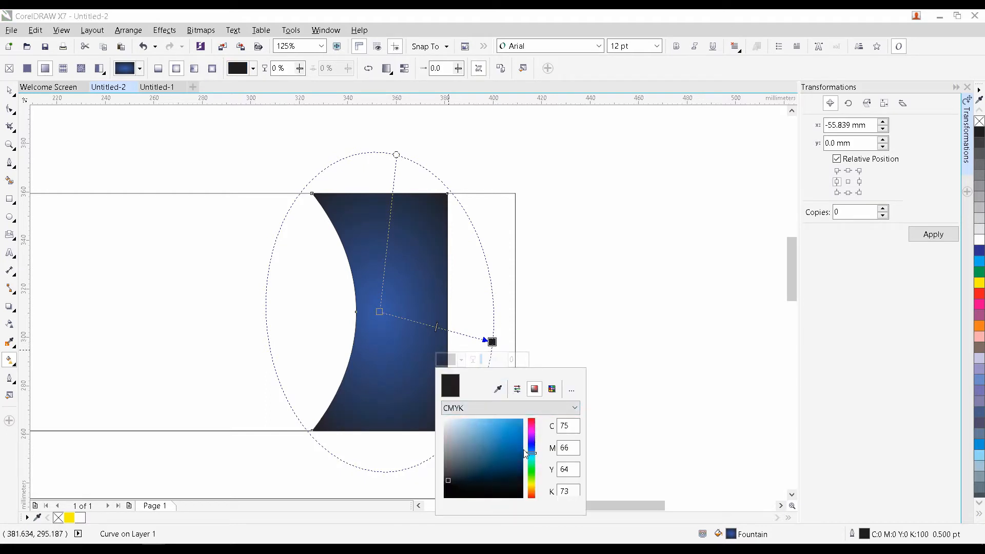
{"action": "left_click", "coordinate": [510, 455]}
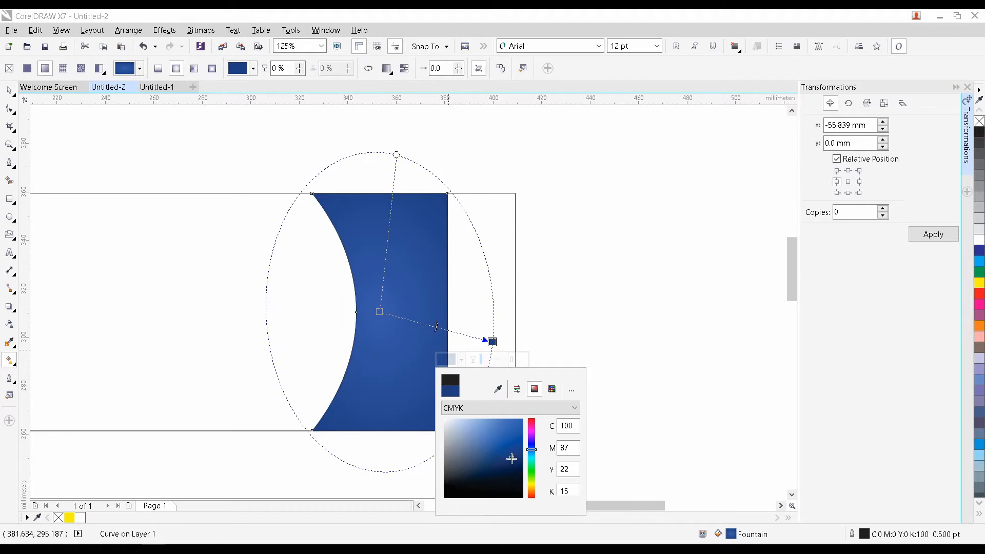
{"action": "left_click_drag", "start_coordinate": [512, 458], "coordinate": [512, 465]}
Shift the gradient's centre to the shape's curved edge, adjust its outer end slightly and finish editing the fill.
{"action": "left_click", "coordinate": [380, 312]}
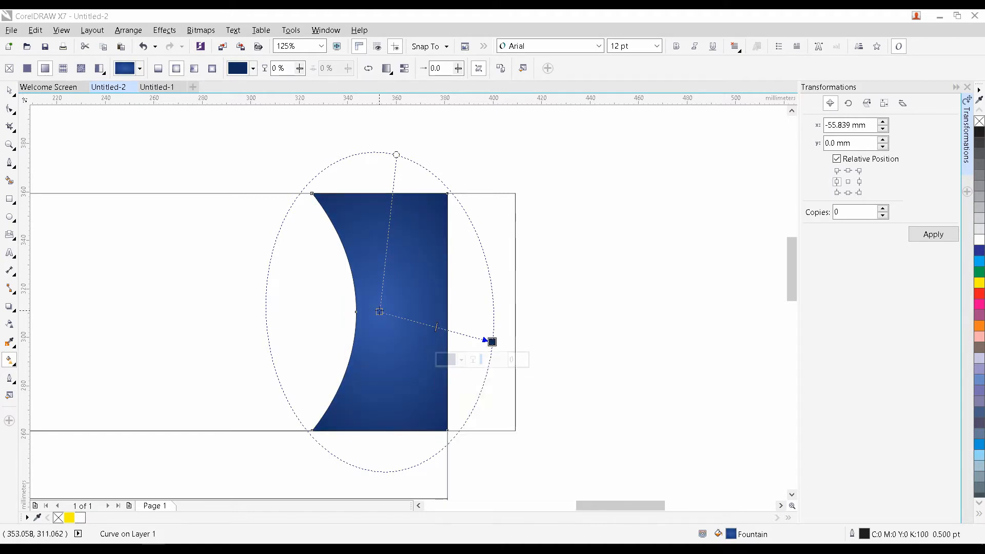
{"action": "left_click_drag", "start_coordinate": [380, 312], "coordinate": [361, 304]}
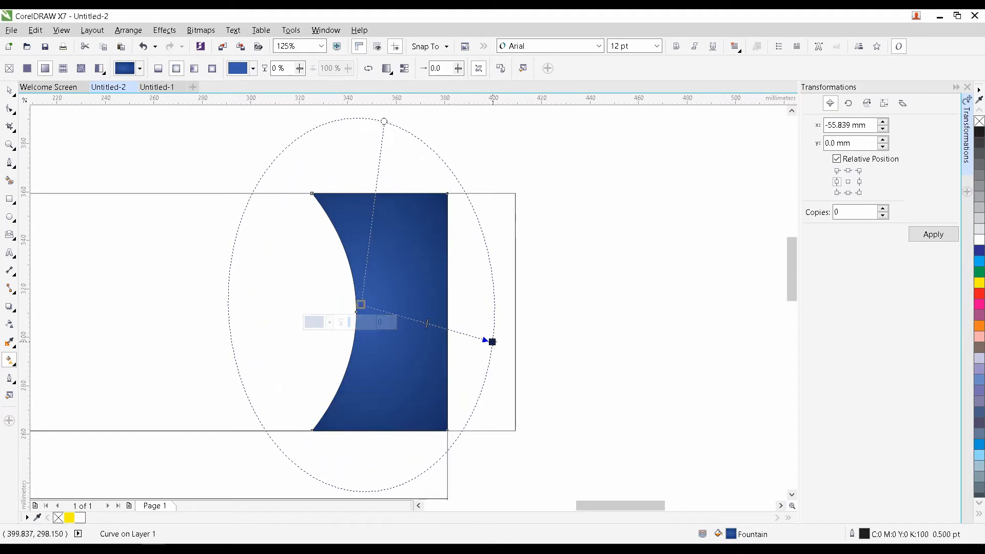
{"action": "left_click_drag", "start_coordinate": [492, 342], "coordinate": [494, 343]}
{"action": "left_click", "coordinate": [10, 91]}
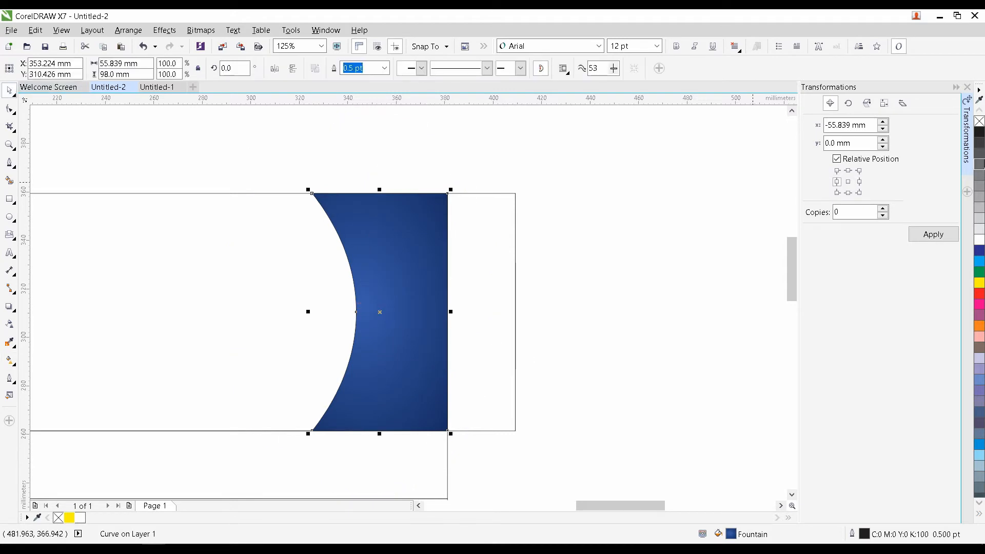
Remove the curved shape's outline and place a white copy behind it, stretched towards the panel's empty side to about 57 mm wide.
{"action": "right_click", "coordinate": [980, 122]}
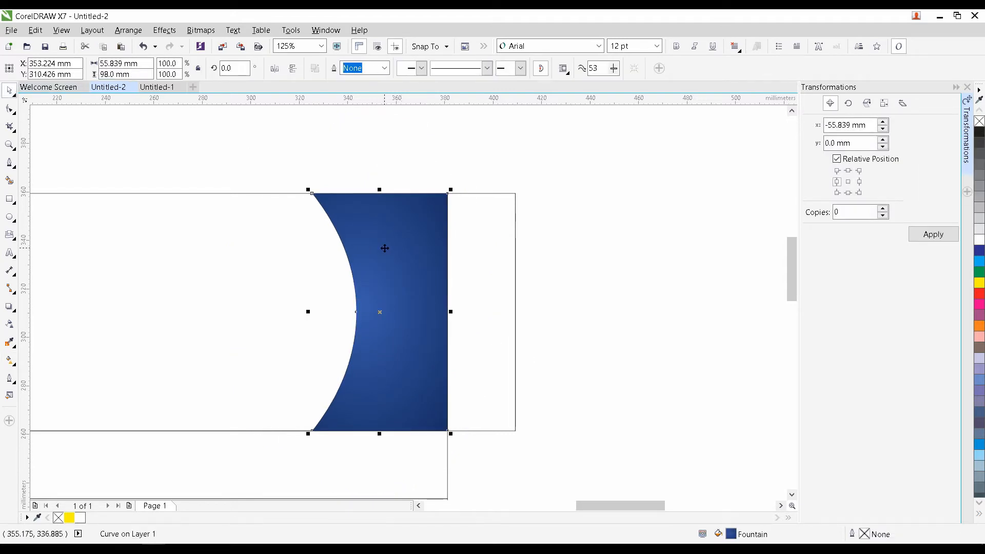
{"action": "scroll", "coordinate": [317, 316], "scroll_direction": "up", "scroll_amount": 1}
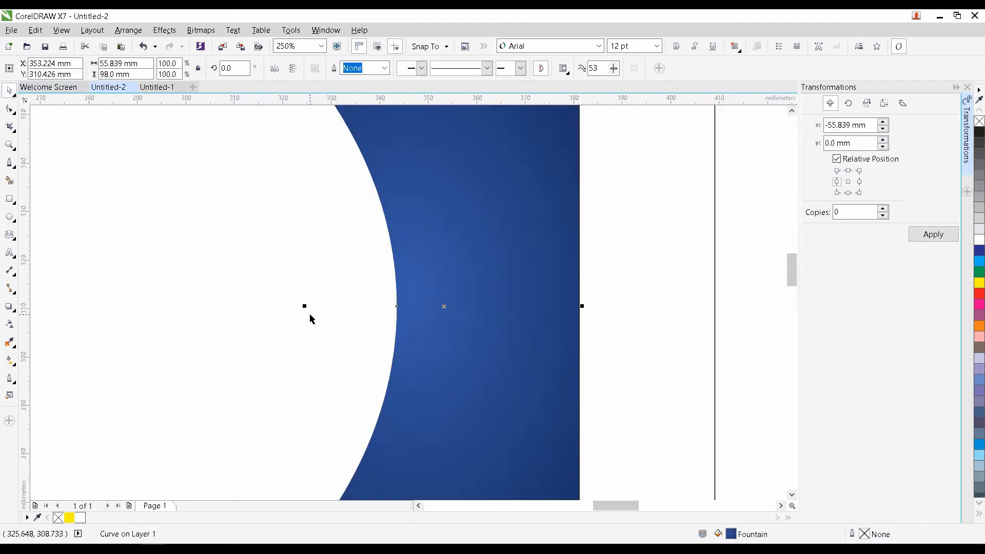
{"action": "left_click_drag", "start_coordinate": [305, 305], "coordinate": [297, 305]}
{"action": "left_click", "coordinate": [980, 239]}
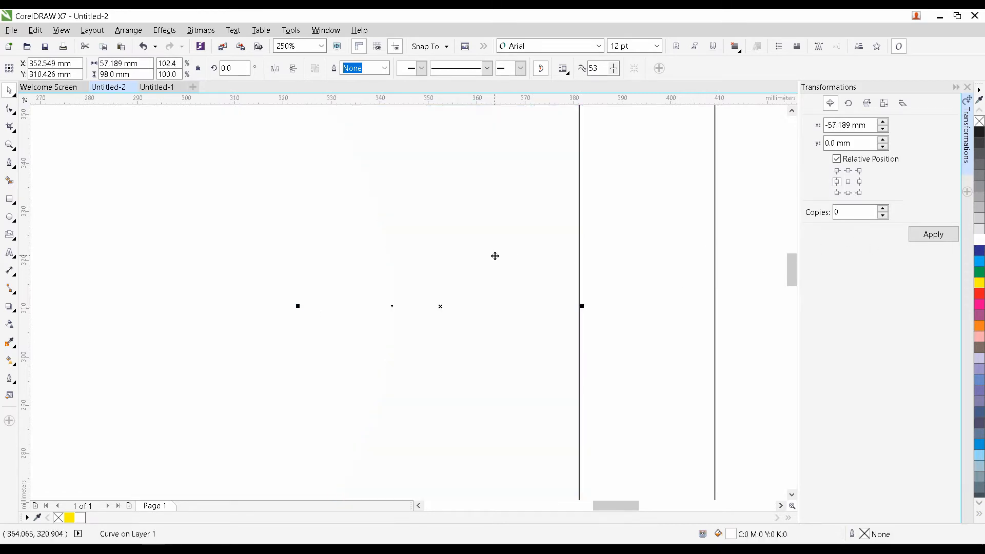
{"action": "scroll", "coordinate": [419, 252], "scroll_direction": "down", "scroll_amount": 1}
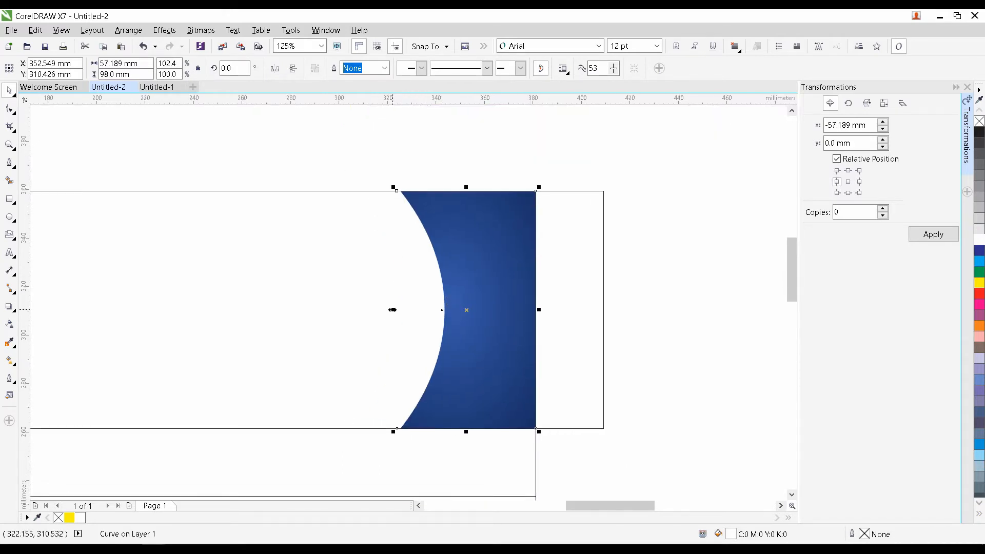
Place a green copy (C 40, M 0, Y 100, K 0), stretched to about 62 mm wide, behind the white curved band.
{"action": "left_click_drag", "start_coordinate": [393, 309], "coordinate": [379, 311]}
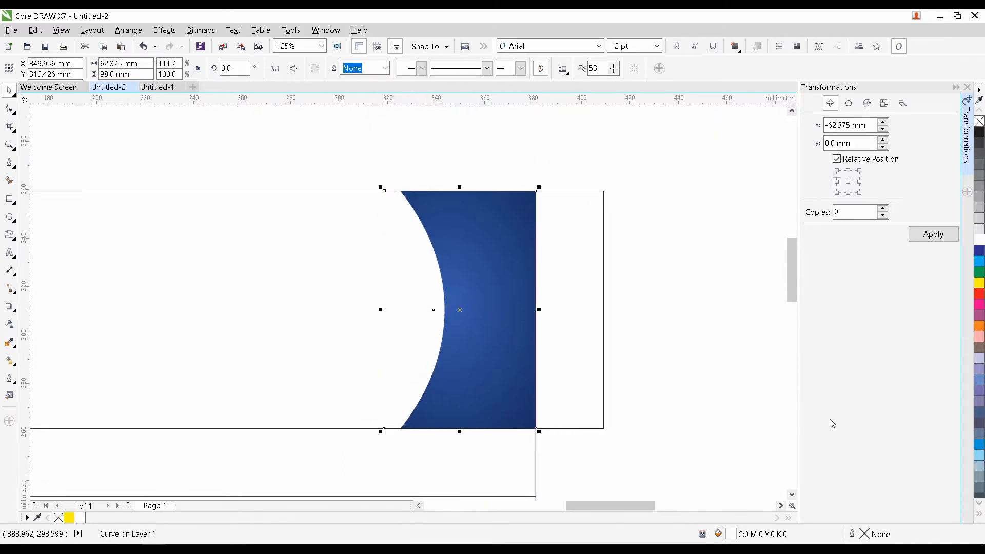
{"action": "left_click", "coordinate": [979, 504]}
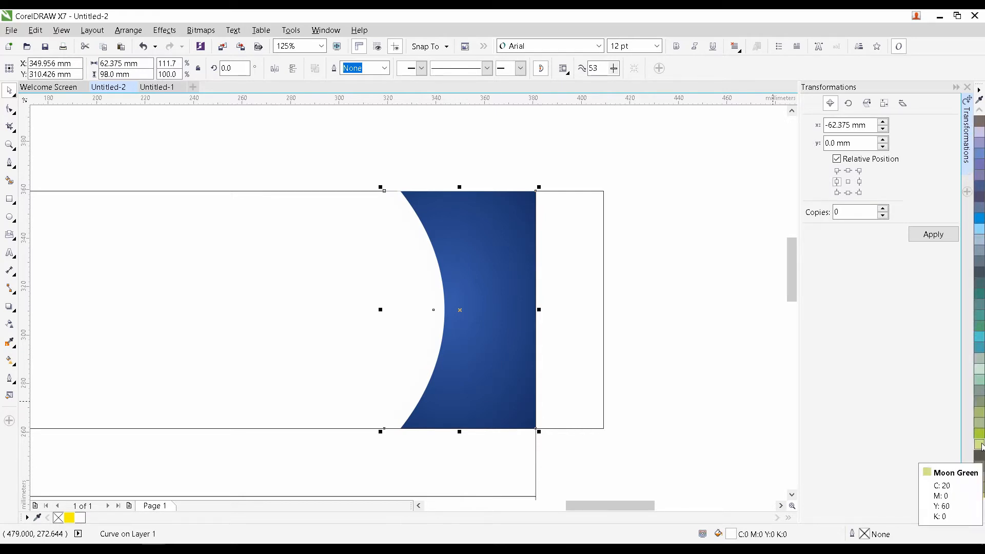
{"action": "left_click", "coordinate": [979, 434]}
{"action": "scroll", "coordinate": [491, 376], "scroll_direction": "up", "scroll_amount": 1}
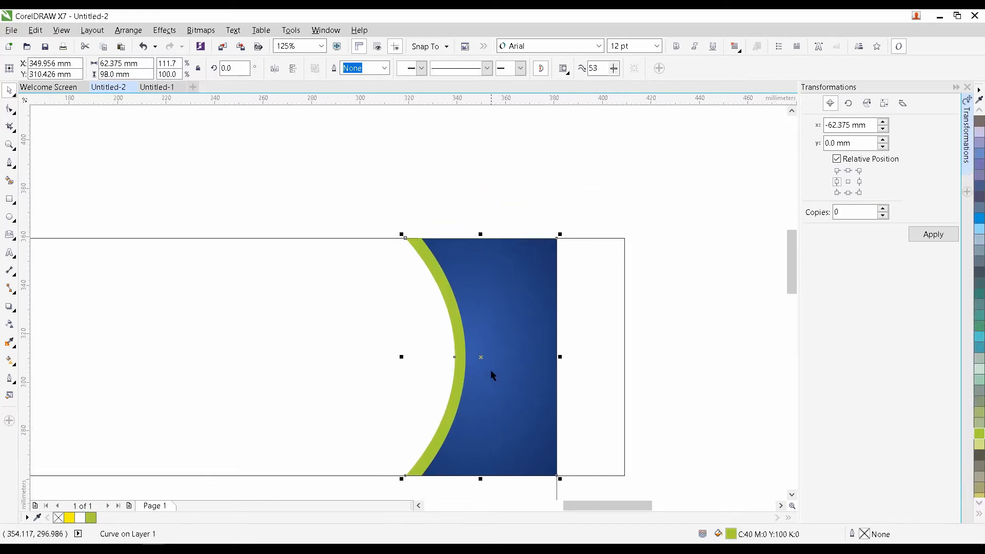
{"action": "left_click_drag", "start_coordinate": [460, 340], "coordinate": [460, 339]}
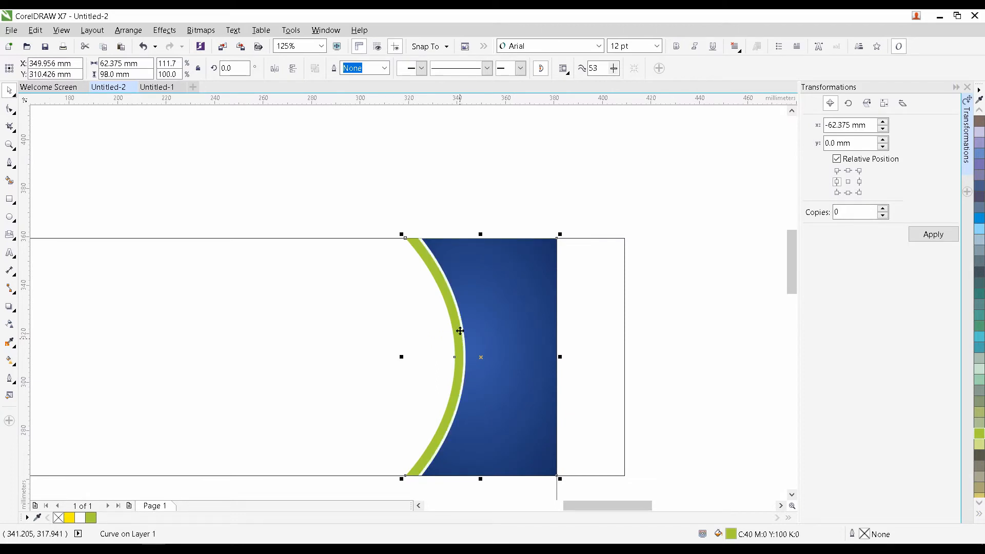
{"action": "left_click", "coordinate": [404, 202]}
{"action": "scroll", "coordinate": [521, 299], "scroll_direction": "down", "scroll_amount": 2}
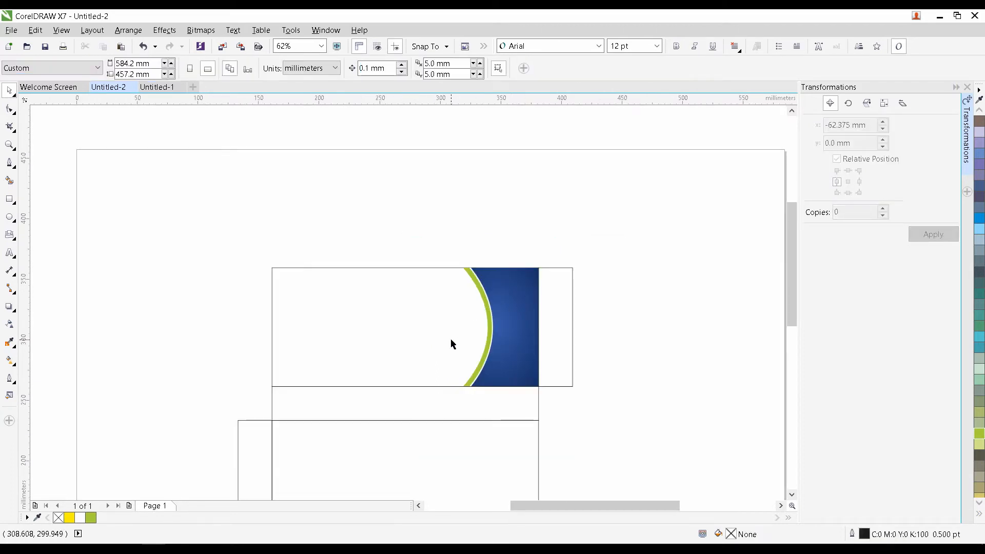
Add the artistic text "Diclofenac Sodium Tablets IP" at 24 pt, starting outside the panel beside its empty end.
{"action": "left_click", "coordinate": [352, 311]}
{"action": "left_click_drag", "start_coordinate": [463, 318], "coordinate": [446, 298]}
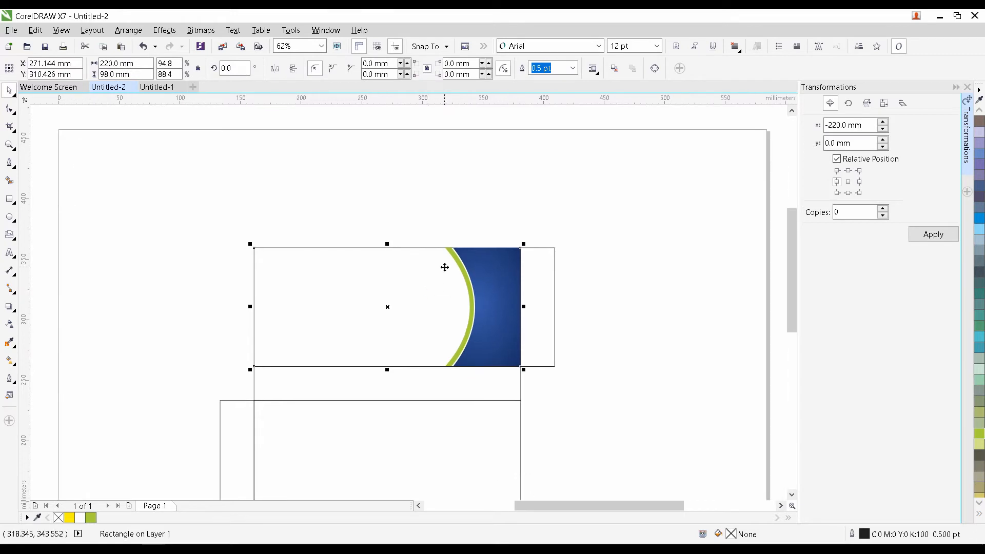
{"action": "left_click", "coordinate": [9, 253]}
{"action": "left_click", "coordinate": [120, 267]}
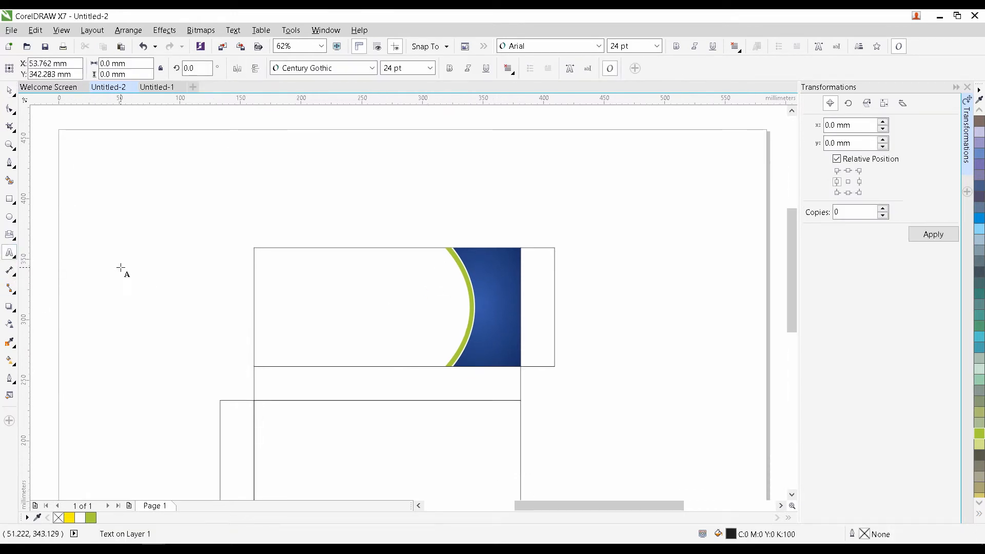
{"action": "type", "text": "Diclof"}
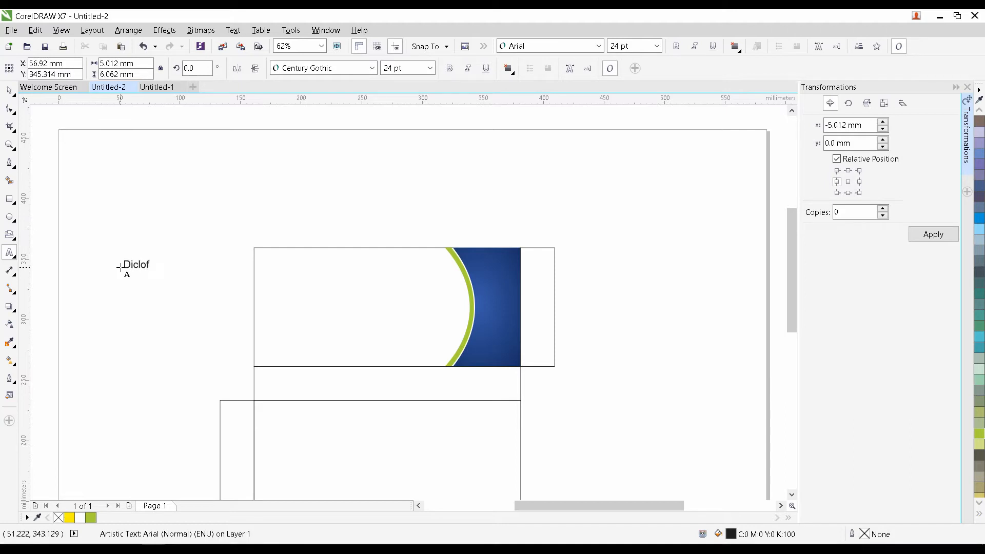
{"action": "type", "text": "enac Sodium Tablets IP"}
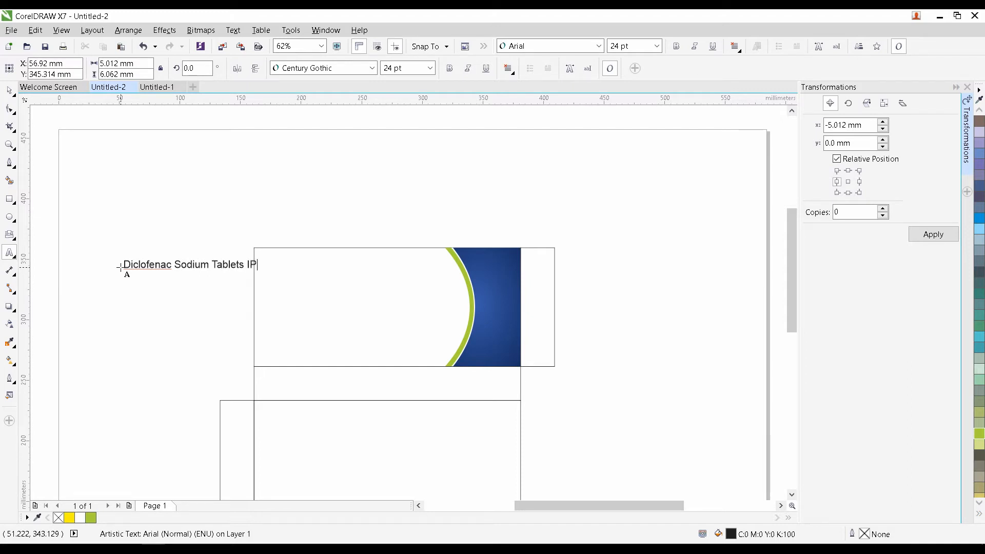
{"action": "key", "text": "Escape"}
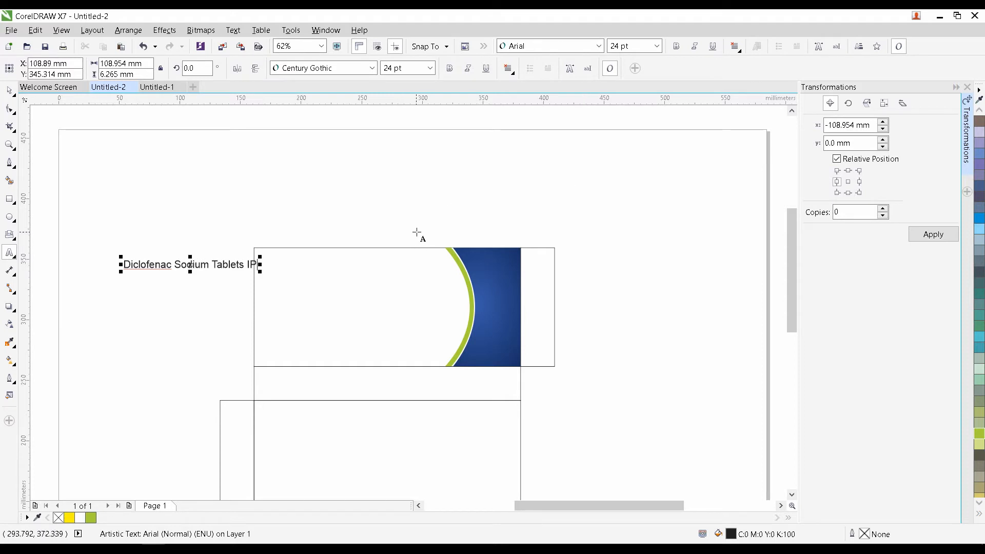
Add the artistic text "50 x 10 Tablets" above the decorated panel.
{"action": "left_click_drag", "start_coordinate": [418, 231], "coordinate": [334, 238]}
{"action": "left_click", "coordinate": [335, 238]}
{"action": "type", "text": "50 x 10 Tablets"}
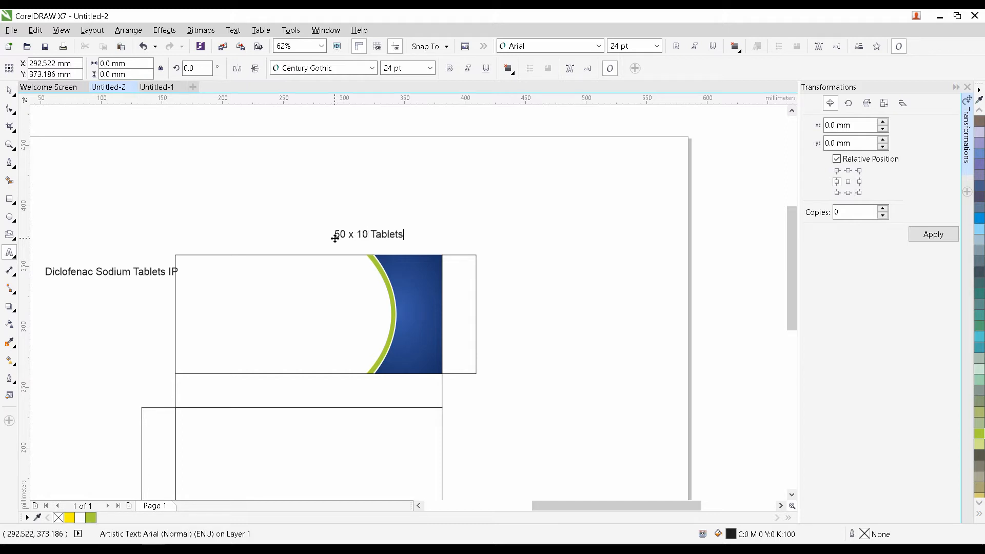
{"action": "key", "text": "Escape"}
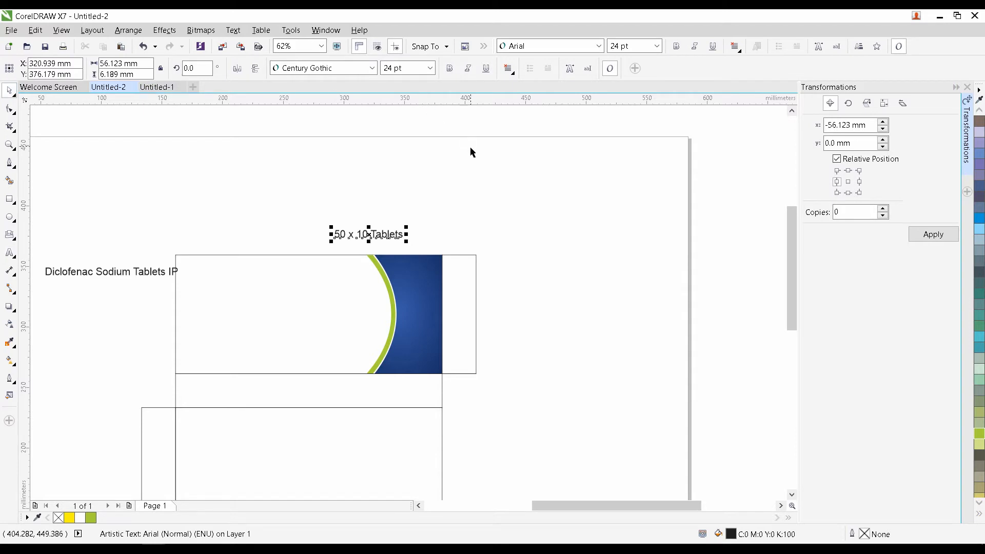
Set the "50 x 10 Tablets" text to 14 pt and move it onto the upper part of the blue shape.
{"action": "scroll", "coordinate": [347, 248], "scroll_direction": "up", "scroll_amount": 4}
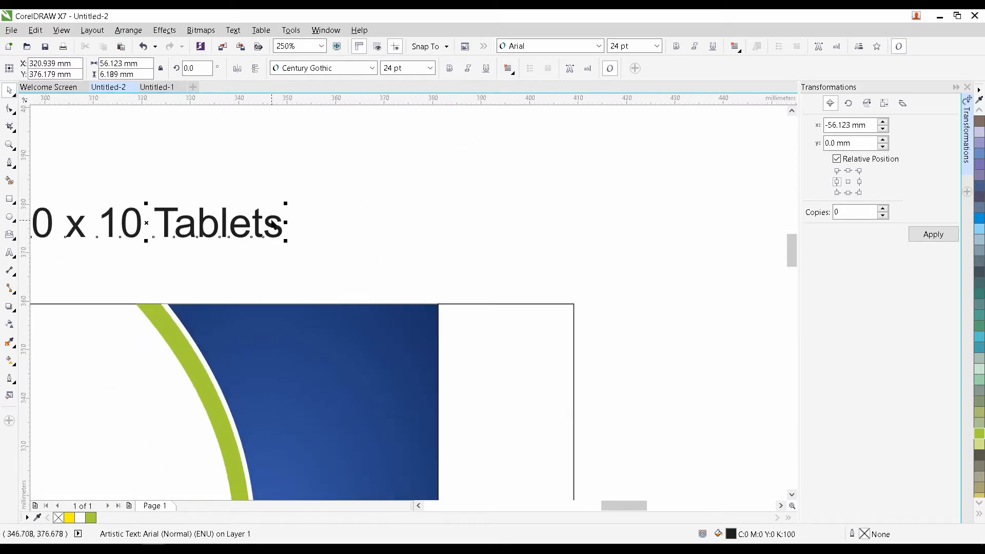
{"action": "left_click", "coordinate": [430, 67]}
{"action": "left_click", "coordinate": [403, 161]}
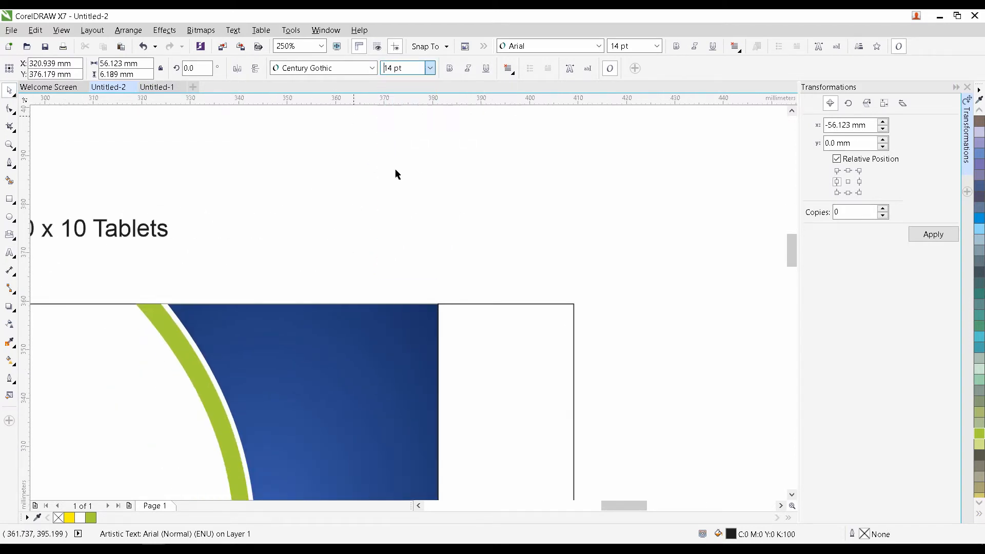
{"action": "left_click_drag", "start_coordinate": [134, 228], "coordinate": [368, 337]}
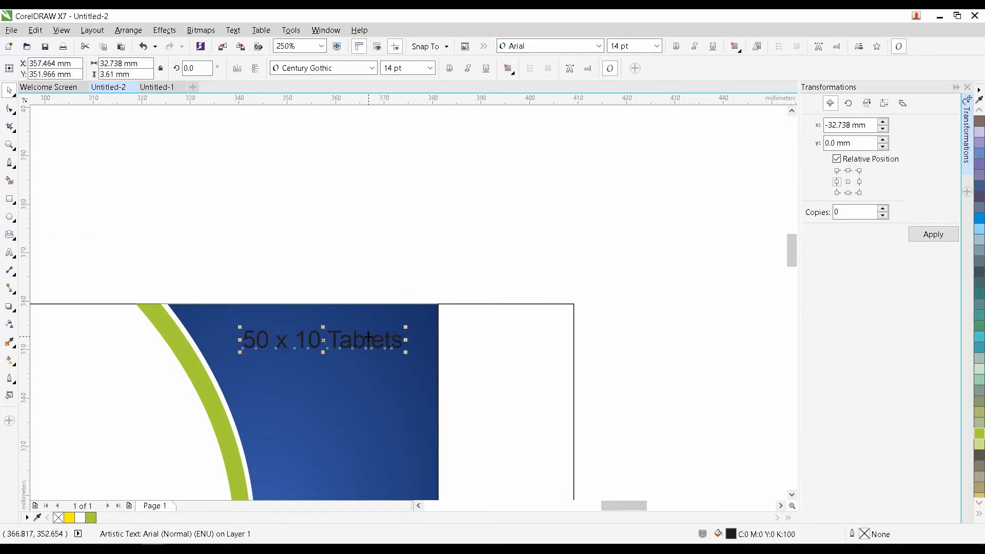
Fill the "50 x 10 Tablets" text on the blue shape with white.
{"action": "scroll", "coordinate": [357, 259], "scroll_direction": "down", "scroll_amount": 2}
{"action": "left_click_drag", "start_coordinate": [312, 249], "coordinate": [402, 229]}
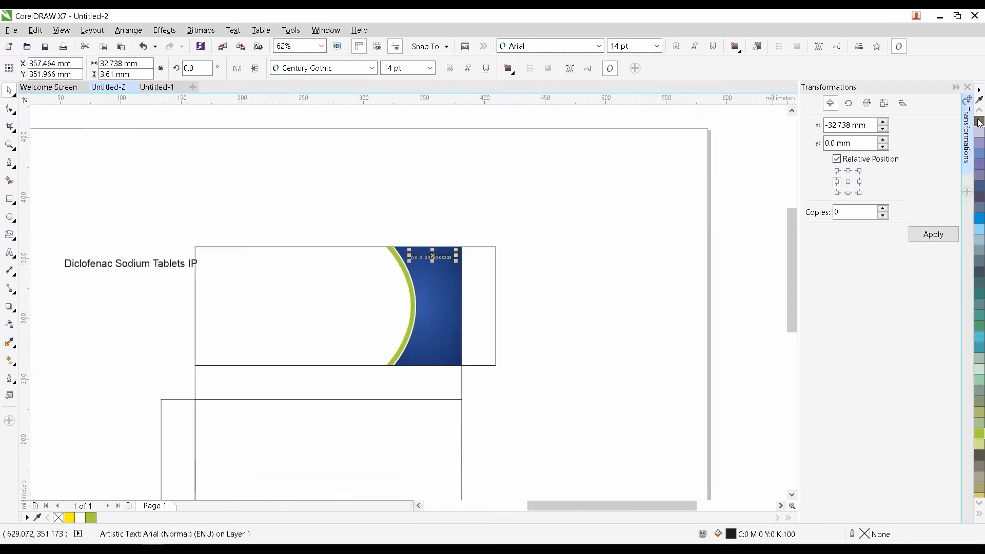
{"action": "scroll", "coordinate": [979, 120], "scroll_direction": "up", "scroll_amount": 10}
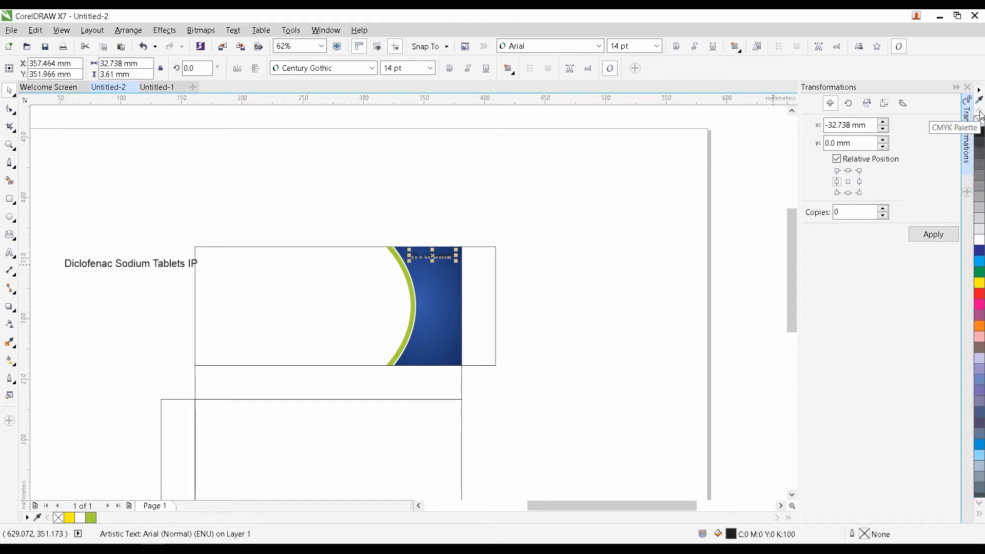
{"action": "left_click", "coordinate": [979, 239]}
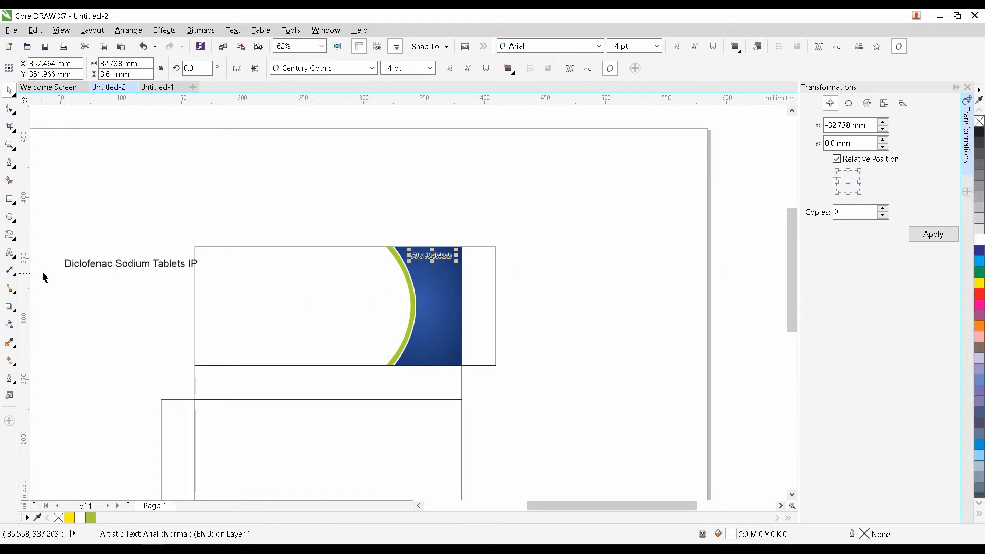
Enlarge the "Diclofenac Sodium Tablets IP" text to about 36.7 pt and move it onto the panel's upper white area.
{"action": "left_click", "coordinate": [97, 267]}
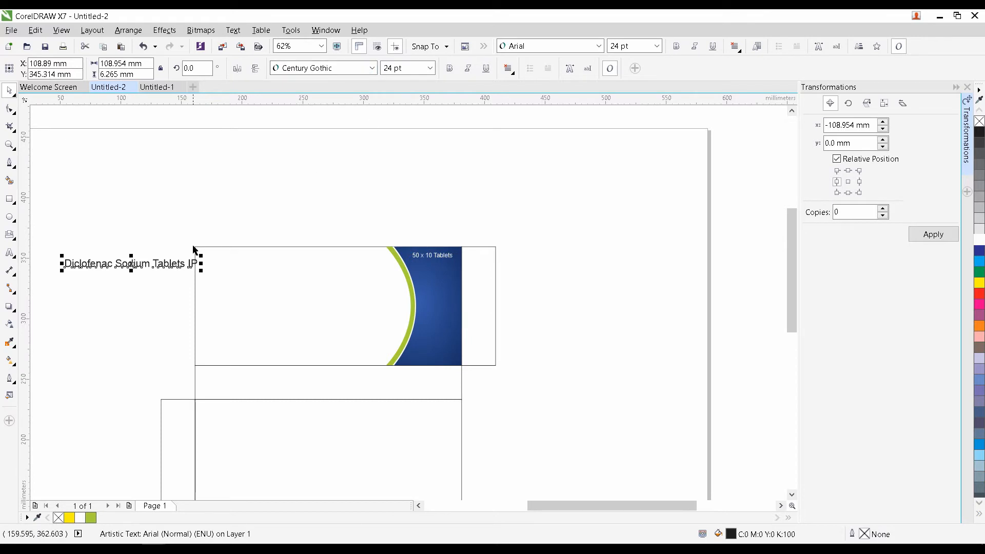
{"action": "left_click_drag", "start_coordinate": [201, 257], "coordinate": [274, 248]}
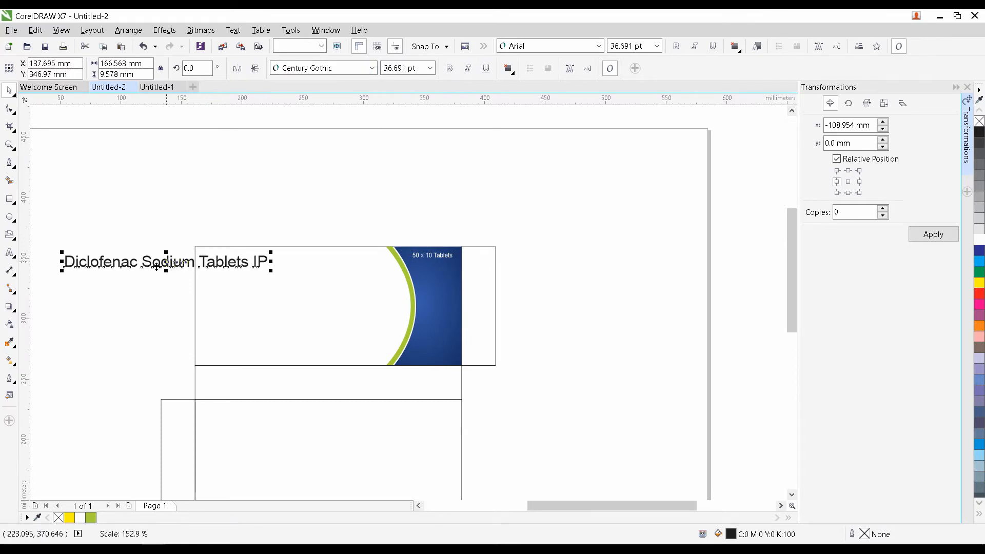
{"action": "left_click_drag", "start_coordinate": [120, 267], "coordinate": [267, 281]}
{"action": "scroll", "coordinate": [413, 273], "scroll_direction": "up", "scroll_amount": 2}
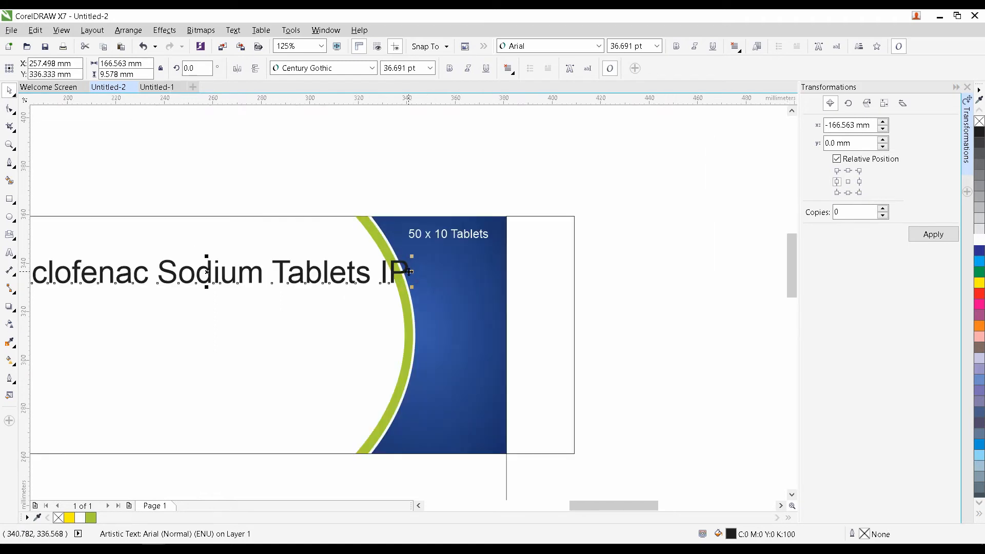
{"action": "left_click_drag", "start_coordinate": [409, 272], "coordinate": [373, 272]}
{"action": "scroll", "coordinate": [180, 279], "scroll_direction": "down", "scroll_amount": 1}
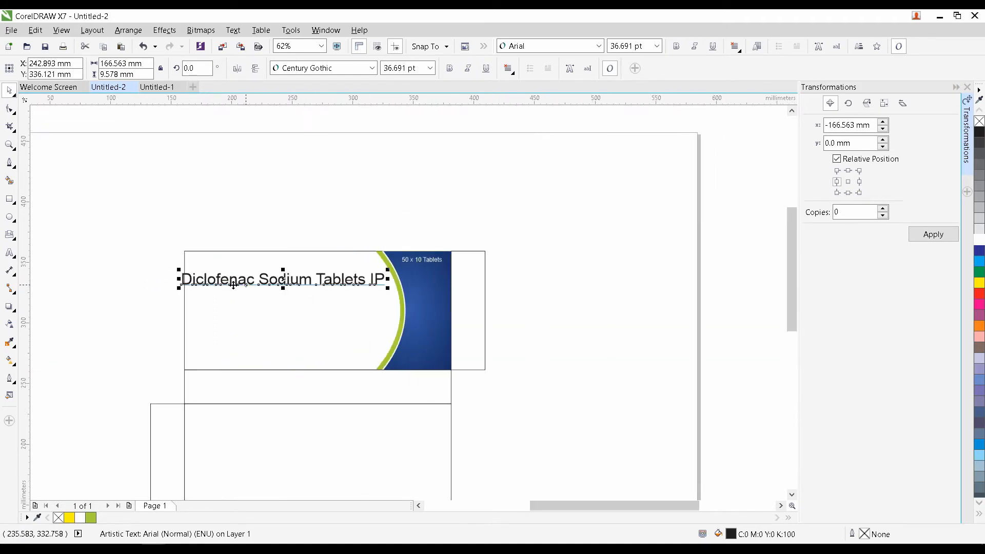
Reduce the "Diclofenac Sodium Tablets IP" text to about 155 mm wide and position it between the panel's edge and the green curve.
{"action": "scroll", "coordinate": [177, 281], "scroll_direction": "up", "scroll_amount": 1}
{"action": "left_click_drag", "start_coordinate": [177, 277], "coordinate": [206, 277]}
{"action": "left_click_drag", "start_coordinate": [401, 295], "coordinate": [410, 290]}
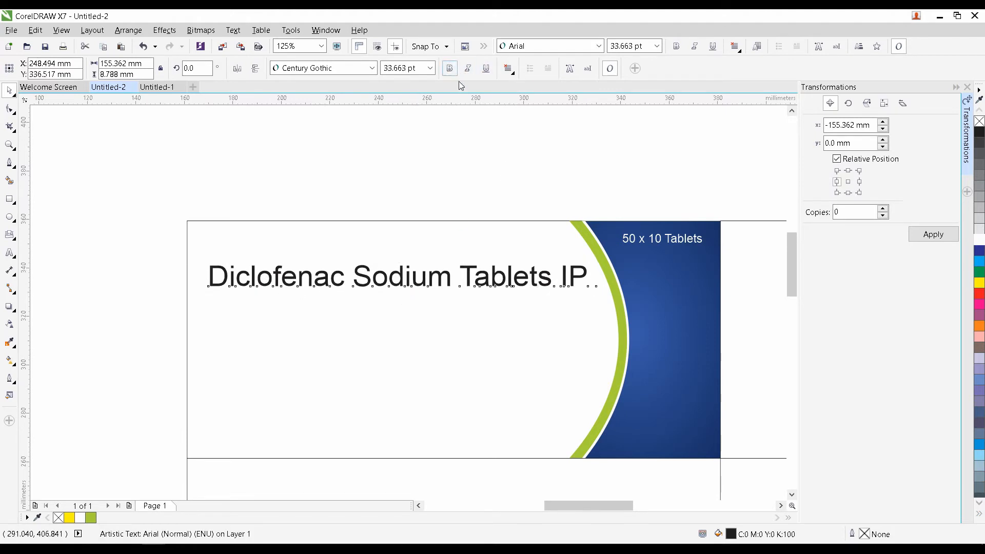
{"action": "left_click", "coordinate": [450, 69]}
{"action": "key", "text": "ctrl+z"}
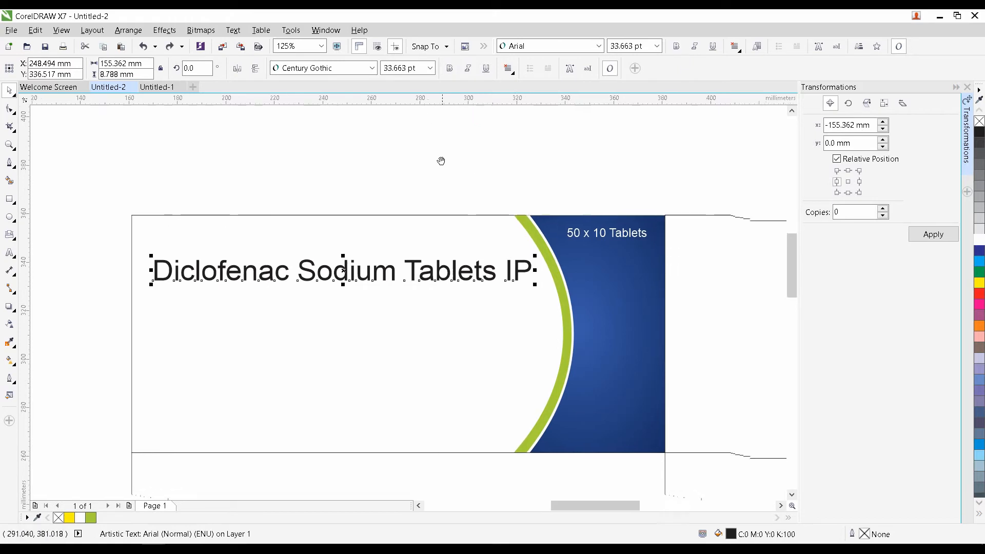
Make a copy of the panel rectangle narrowed to a vertical strip about 0.85 mm wide, just before the product name.
{"action": "left_click", "coordinate": [185, 246]}
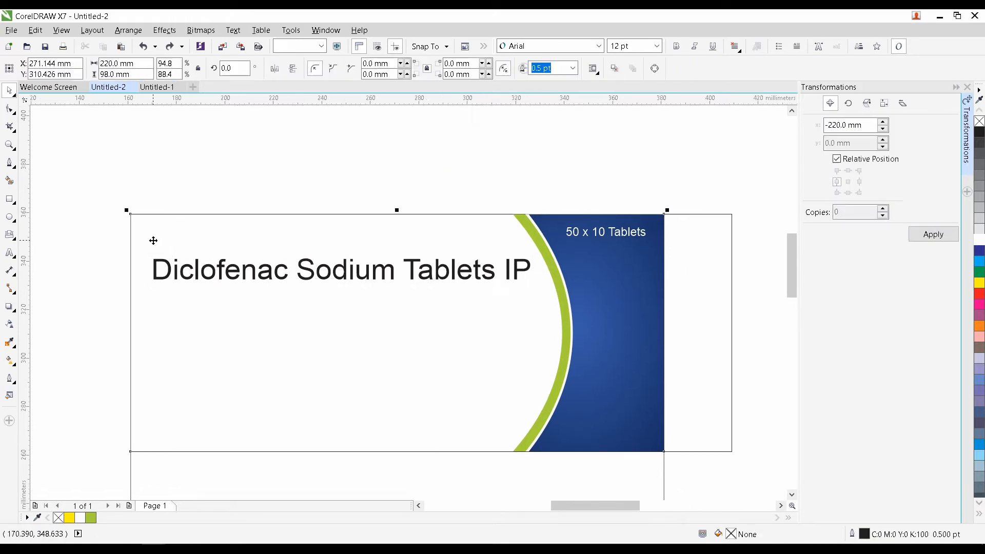
{"action": "left_click", "coordinate": [401, 272]}
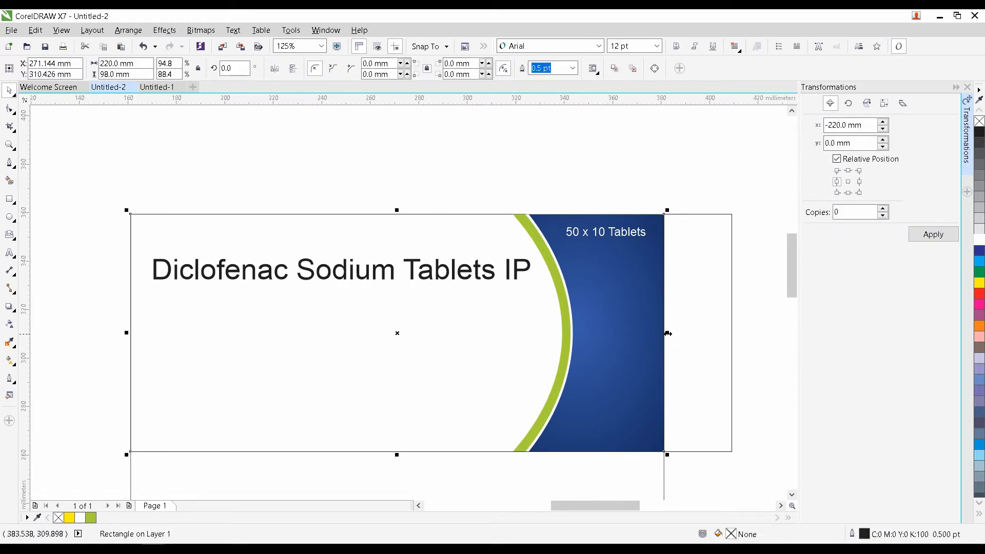
{"action": "left_click_drag", "start_coordinate": [667, 333], "coordinate": [149, 226]}
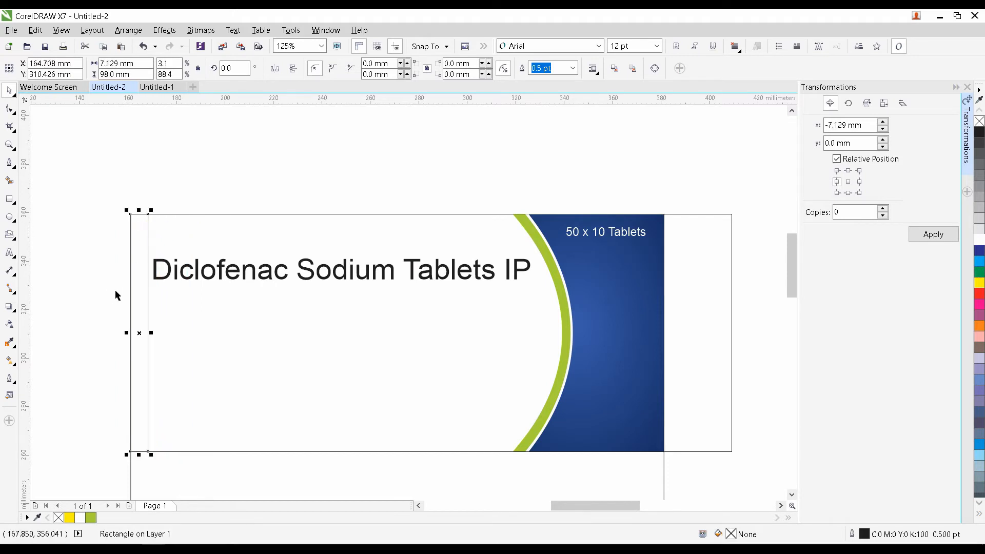
{"action": "scroll", "coordinate": [117, 295], "scroll_direction": "up", "scroll_amount": 2}
{"action": "left_click_drag", "start_coordinate": [145, 355], "coordinate": [177, 275]}
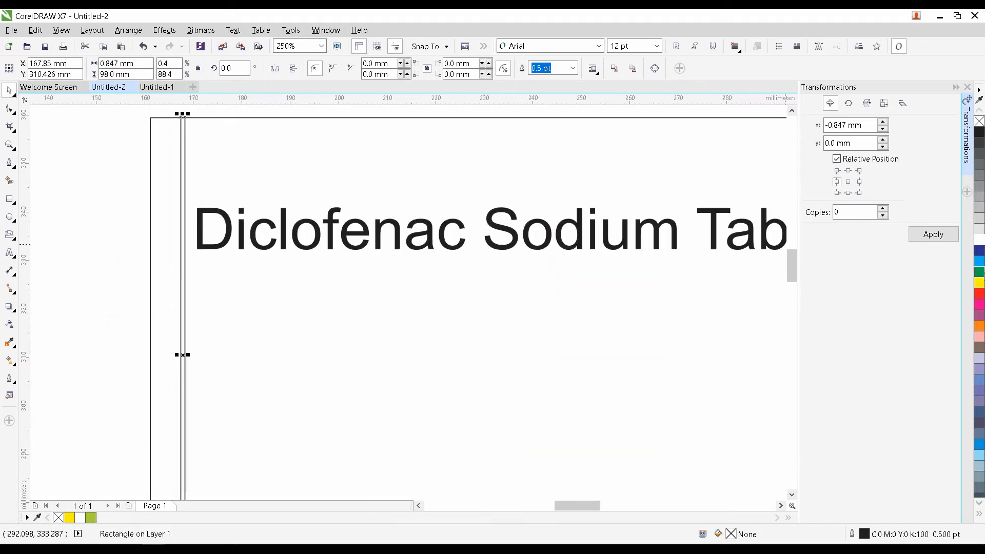
Fill the thin strip with red (C 0, M 100, Y 100, K 0), remove its outline and shift it slightly towards the panel's edge.
{"action": "left_click", "coordinate": [979, 292]}
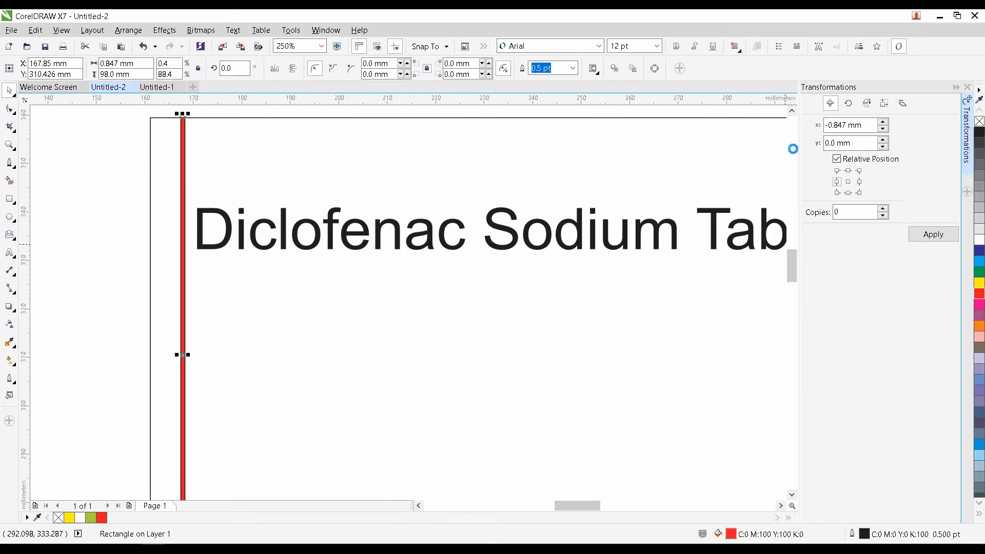
{"action": "left_click_drag", "start_coordinate": [182, 144], "coordinate": [178, 144]}
{"action": "left_click", "coordinate": [89, 227]}
Add the artistic text "P" at 24 pt in the empty area outside the panel, beside the red strip.
{"action": "left_click", "coordinate": [9, 252]}
{"action": "left_click_drag", "start_coordinate": [32, 256], "coordinate": [145, 267]}
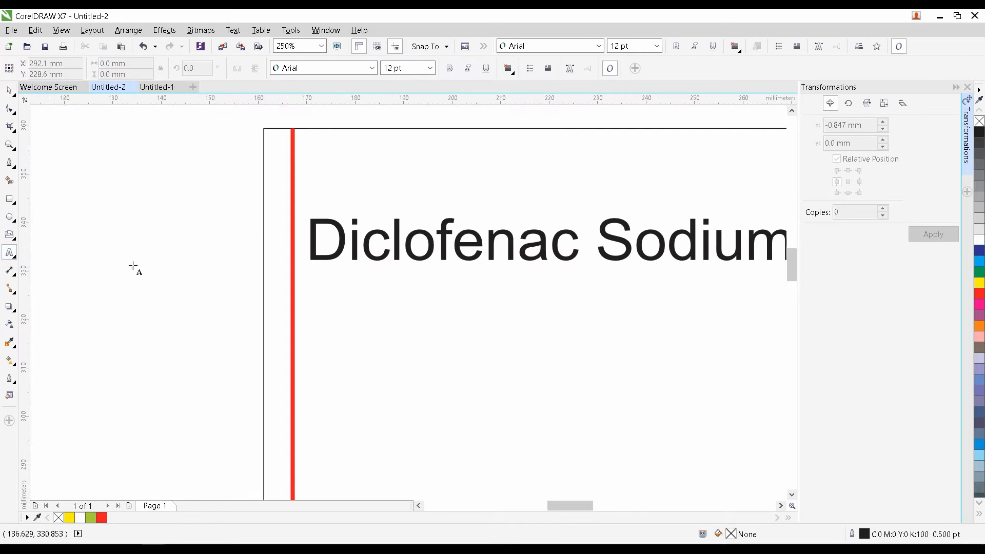
{"action": "left_click", "coordinate": [111, 253]}
{"action": "type", "text": "P"}
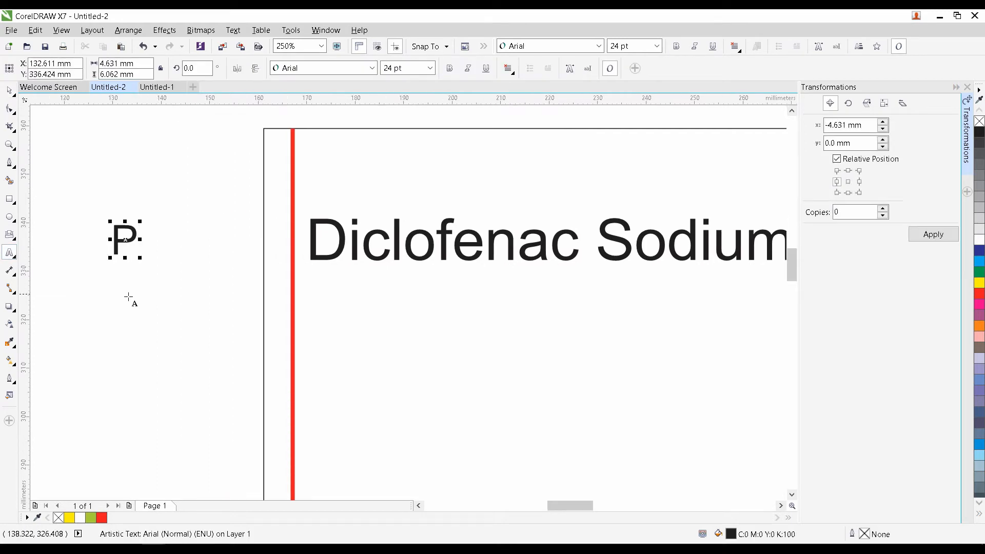
Add the artistic text "x" at 24 pt and overlap it with the leg of the "P" to form an Rx symbol.
{"action": "left_click", "coordinate": [116, 301]}
{"action": "type", "text": "X"}
{"action": "left_click", "coordinate": [9, 90]}
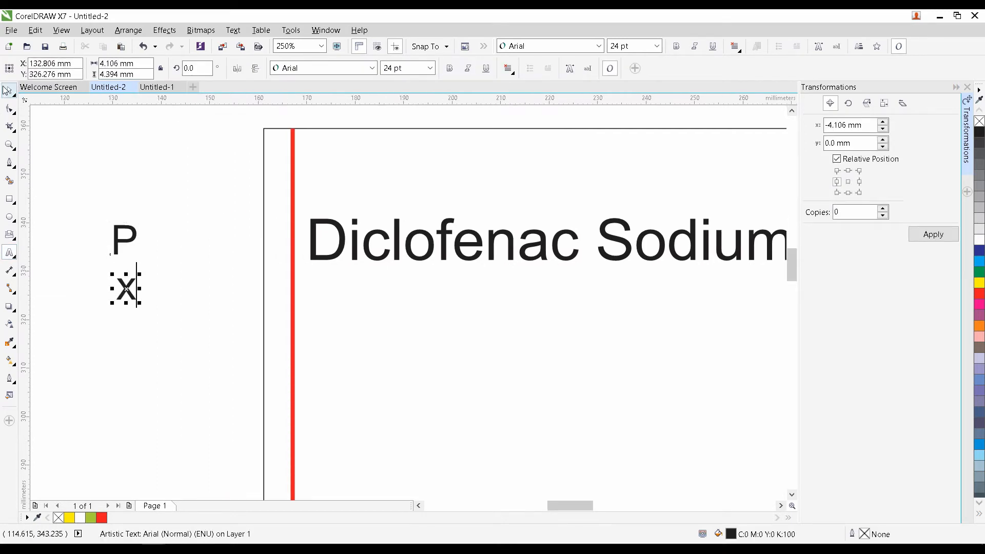
{"action": "scroll", "coordinate": [116, 264], "scroll_direction": "up", "scroll_amount": 2}
{"action": "left_click_drag", "start_coordinate": [130, 299], "coordinate": [154, 219]}
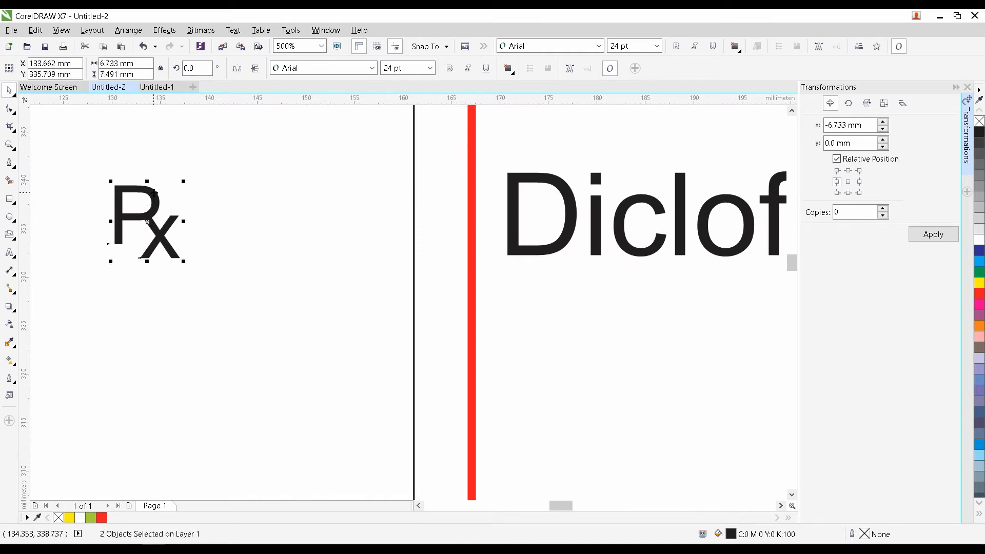
Combine the Rx letters into one curve, reduce it to about 4 mm wide and place it beside the red strip above the product name.
{"action": "key", "text": "ctrl+q"}
{"action": "key", "text": "ctrl+l"}
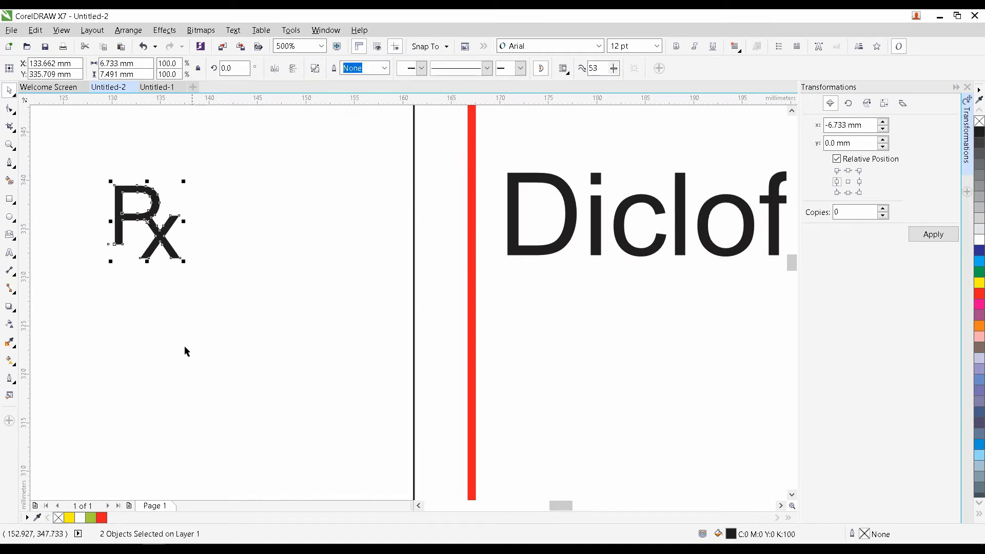
{"action": "scroll", "coordinate": [169, 259], "scroll_direction": "up", "scroll_amount": 3}
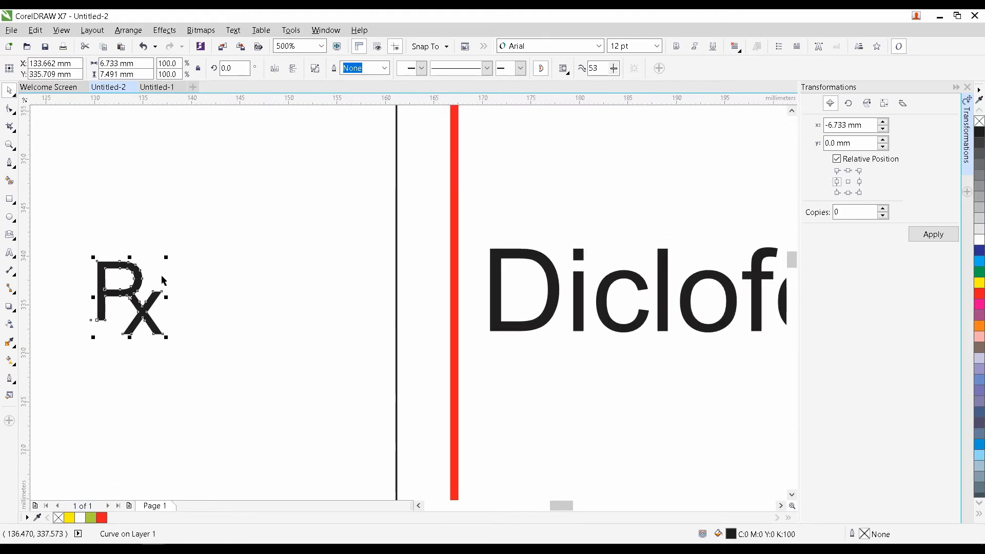
{"action": "left_click_drag", "start_coordinate": [169, 258], "coordinate": [489, 200]}
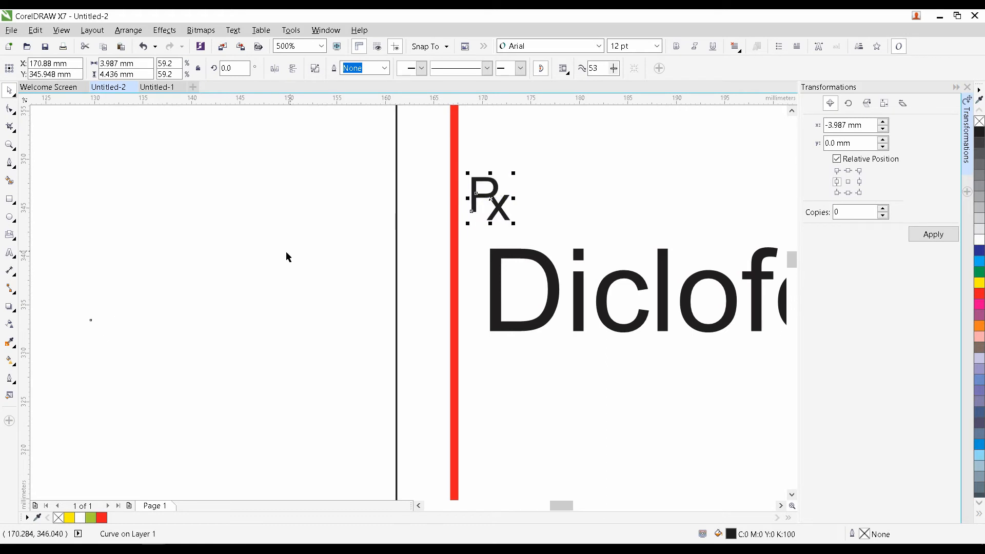
{"action": "left_click", "coordinate": [286, 254]}
{"action": "scroll", "coordinate": [365, 255], "scroll_direction": "down", "scroll_amount": 4}
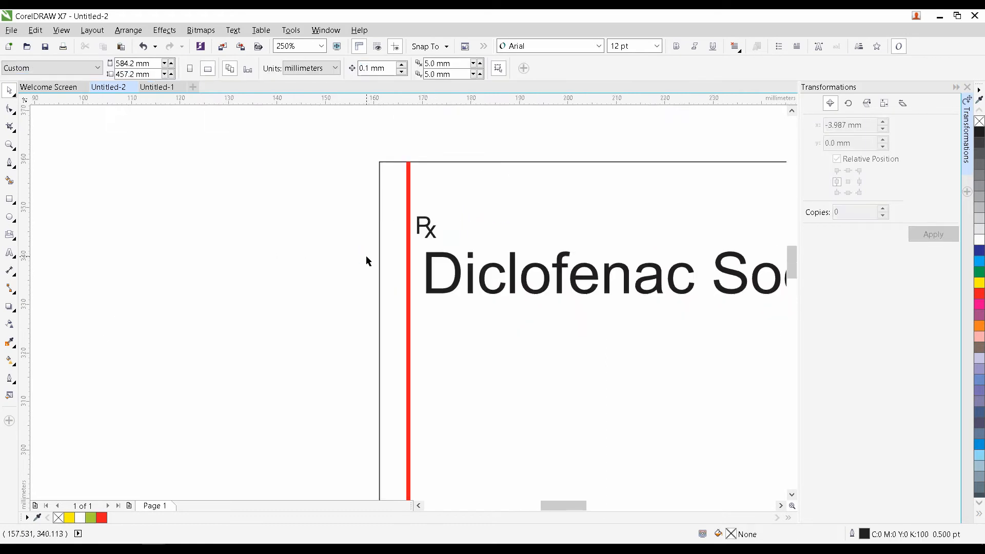
Add the artistic text "Diclonac", enlarge it to about 42.5 mm wide and place it below the product name.
{"action": "left_click", "coordinate": [9, 252]}
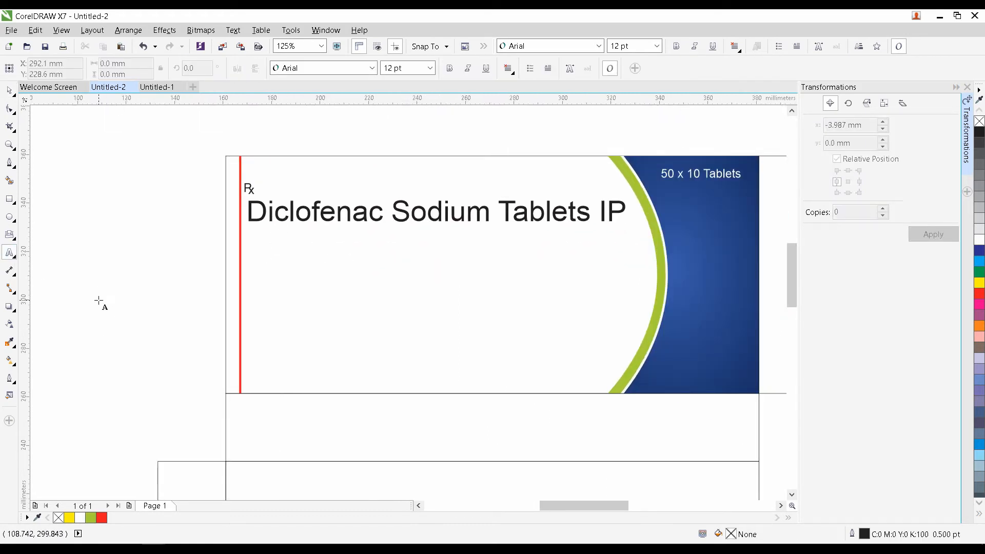
{"action": "left_click", "coordinate": [98, 301]}
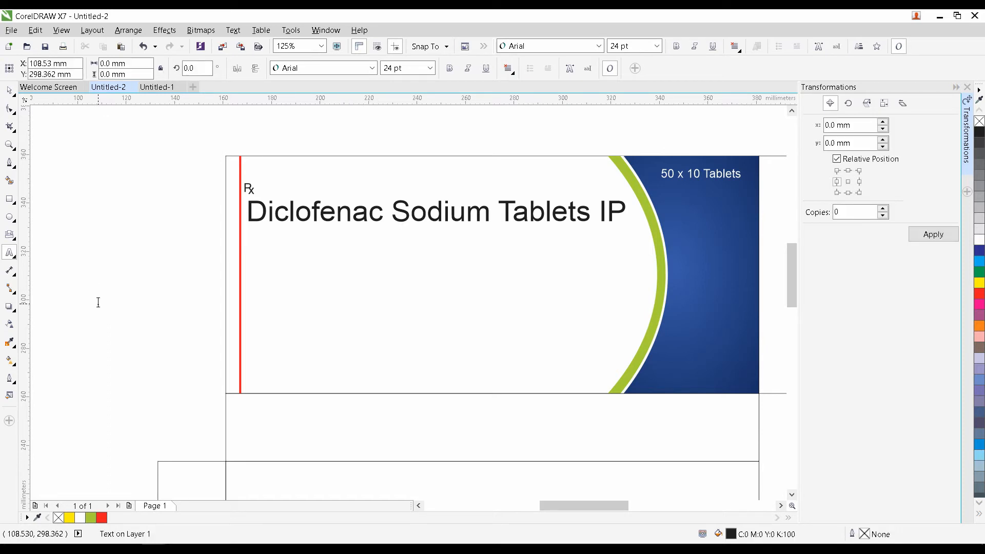
{"action": "type", "text": "Dic"}
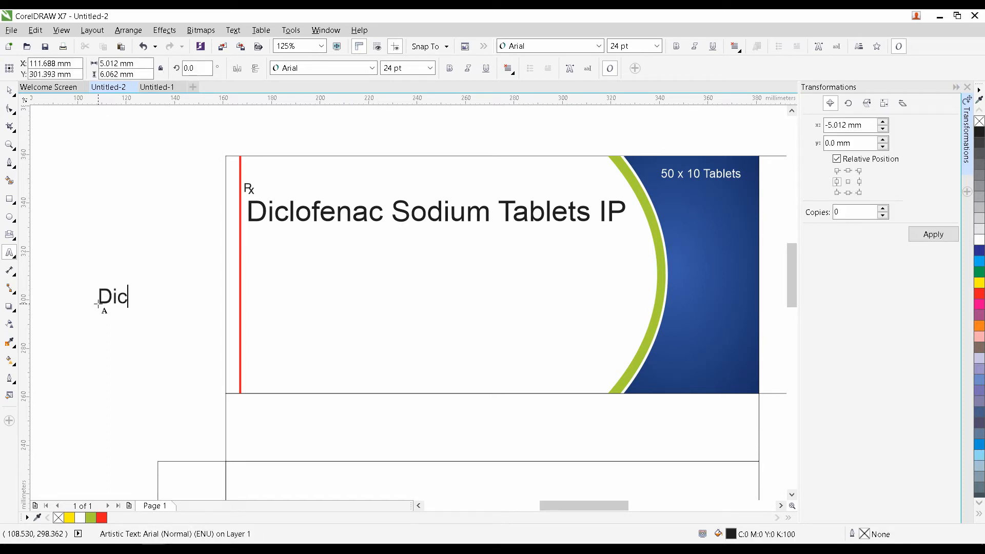
{"action": "type", "text": "lonac"}
{"action": "key", "text": "ctrl+space"}
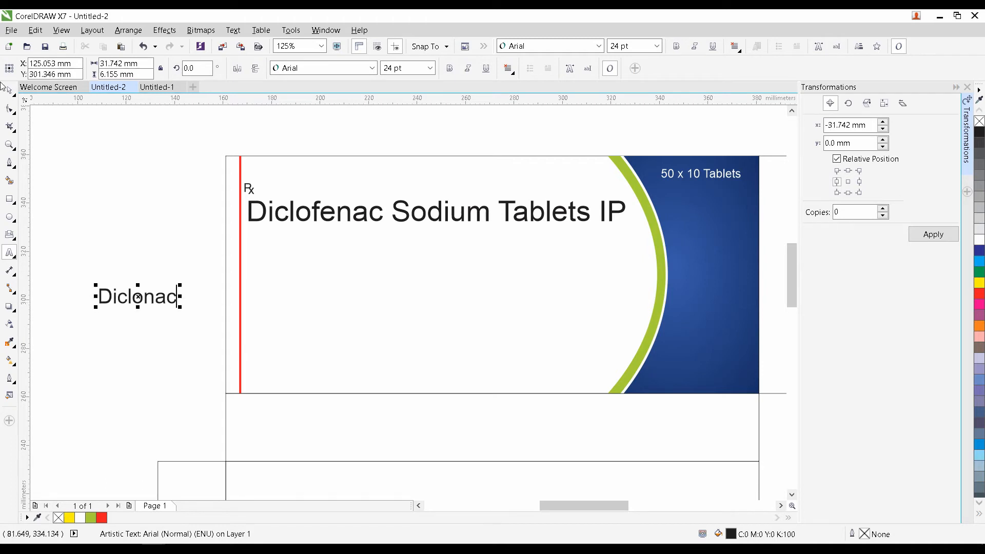
{"action": "left_click_drag", "start_coordinate": [180, 283], "coordinate": [314, 251]}
{"action": "scroll", "coordinate": [153, 281], "scroll_direction": "right", "scroll_amount": 3}
{"action": "left_click", "coordinate": [94, 297]}
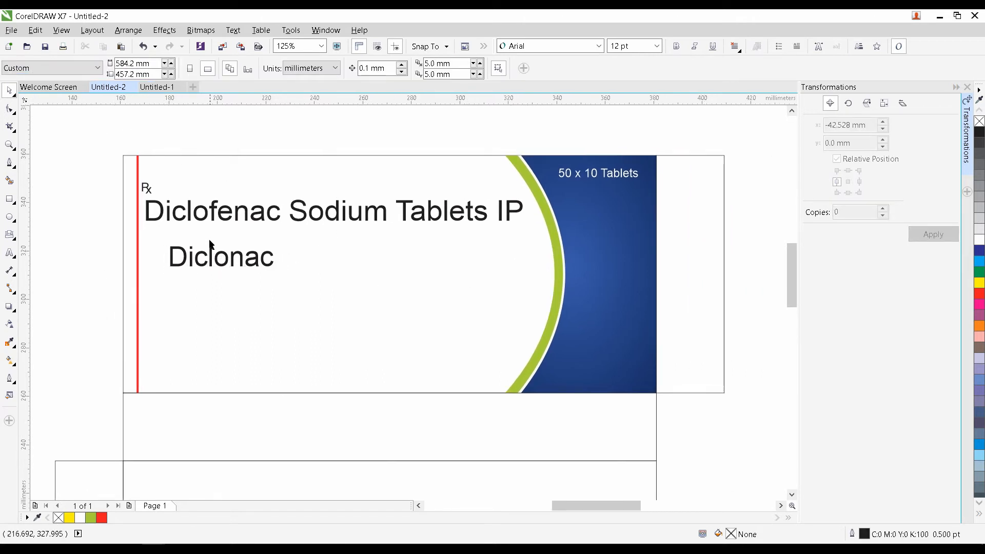
Copy the running muscle figure from Untitled-1 into the box layout in Untitled-2.
{"action": "left_click", "coordinate": [157, 87]}
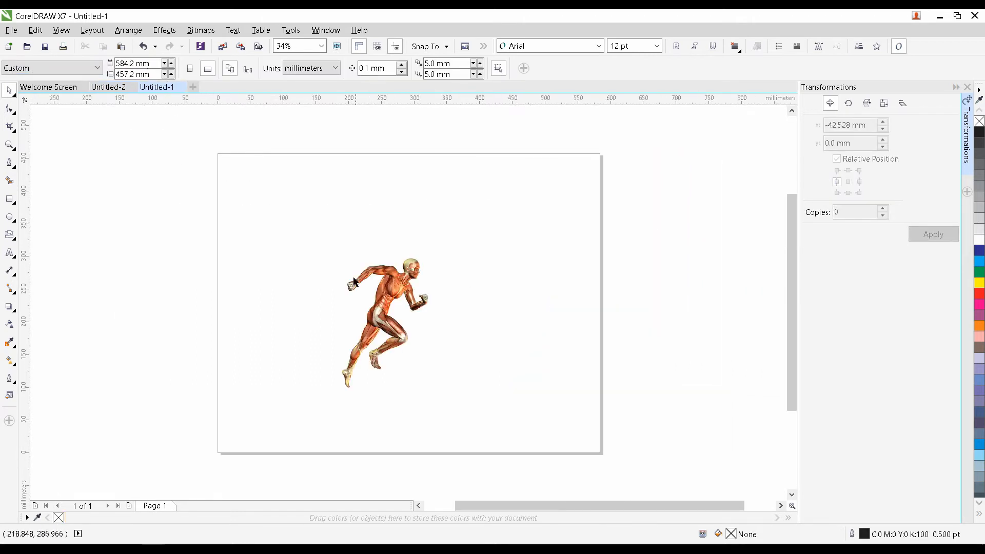
{"action": "left_click", "coordinate": [377, 294]}
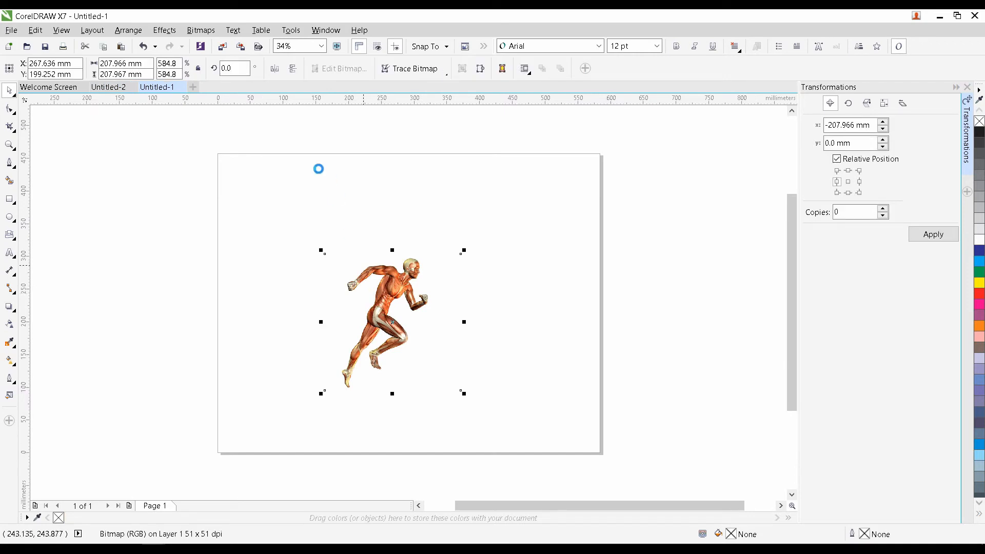
{"action": "left_click", "coordinate": [108, 86]}
{"action": "key", "text": "ctrl+v"}
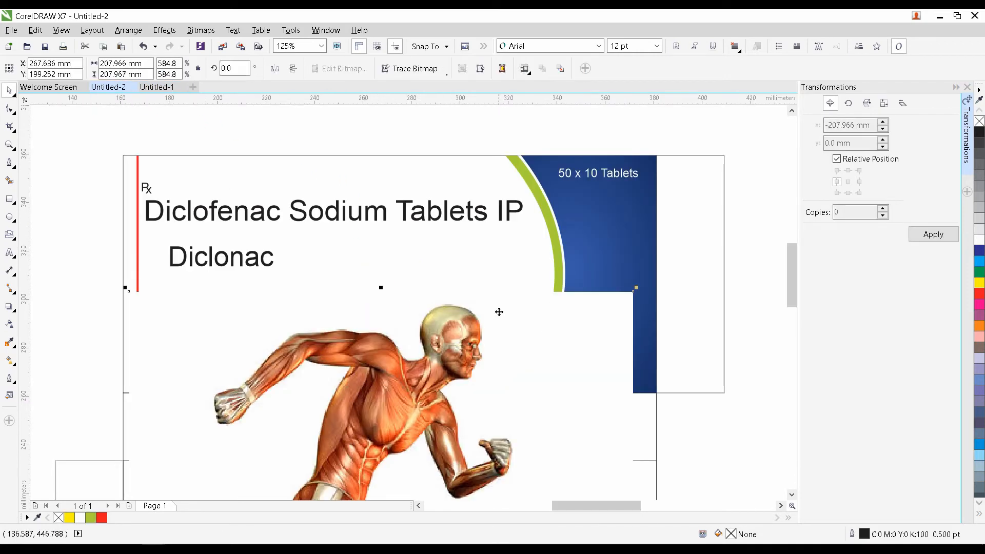
Resize the running figure image to about 42.7 mm square and place it in the panel's lower area beside the green curve.
{"action": "key", "text": "F3"}
{"action": "left_click_drag", "start_coordinate": [551, 236], "coordinate": [496, 246]}
{"action": "scroll", "coordinate": [466, 257], "scroll_direction": "up", "scroll_amount": 4}
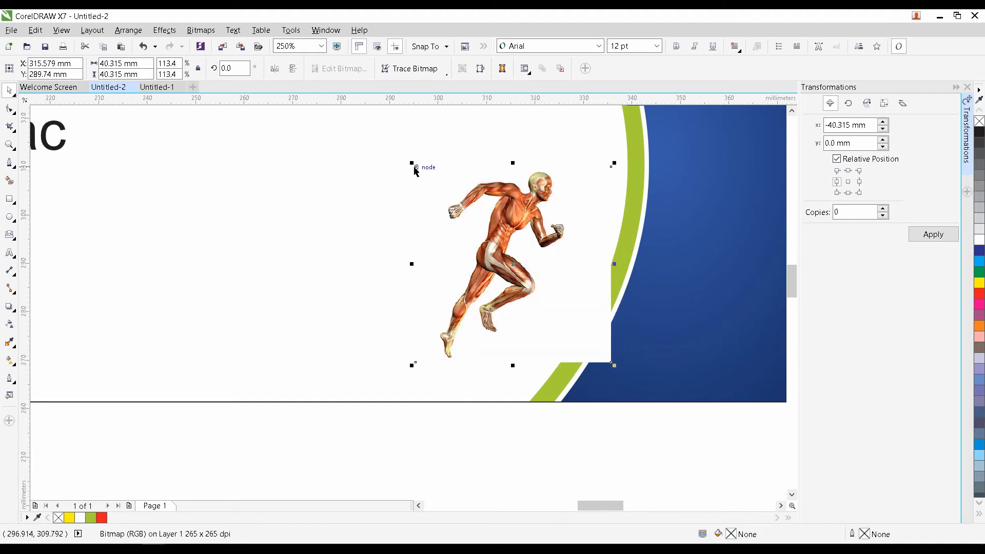
{"action": "left_click_drag", "start_coordinate": [412, 163], "coordinate": [401, 155]}
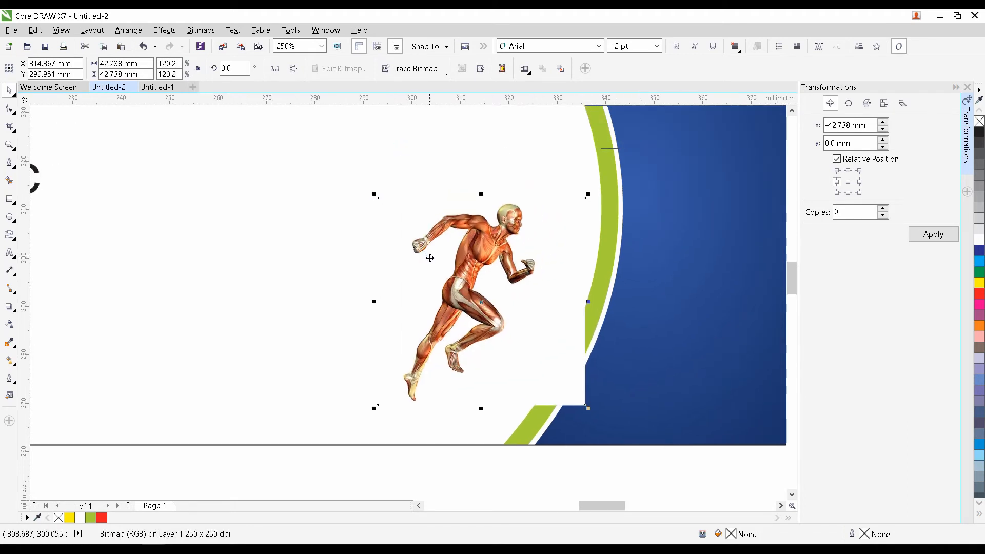
Duplicate the running figure behind the original, give the copy a uniform transparency of 40 and move it closer to the original.
{"action": "left_click_drag", "start_coordinate": [475, 266], "coordinate": [321, 266]}
{"action": "right_click", "coordinate": [321, 265]}
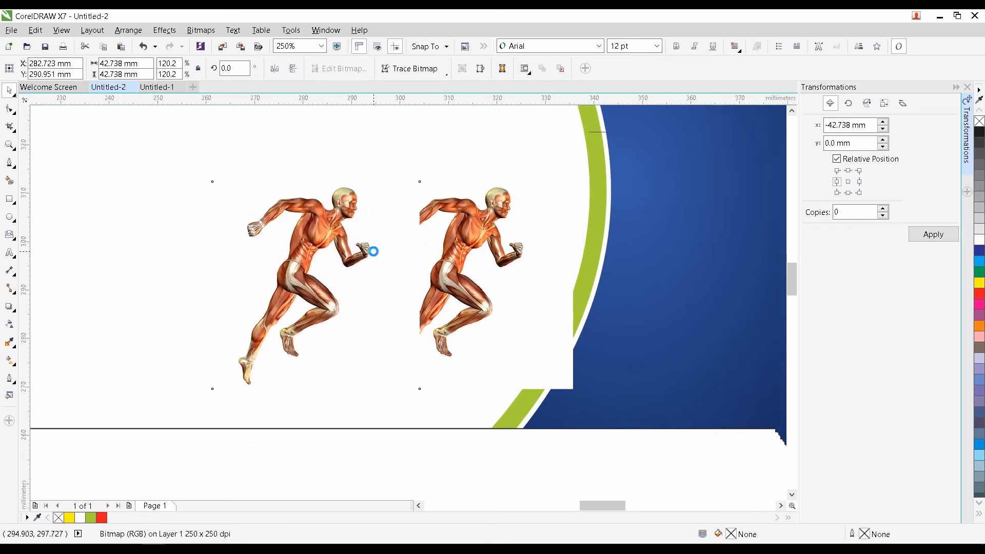
{"action": "left_click", "coordinate": [9, 327]}
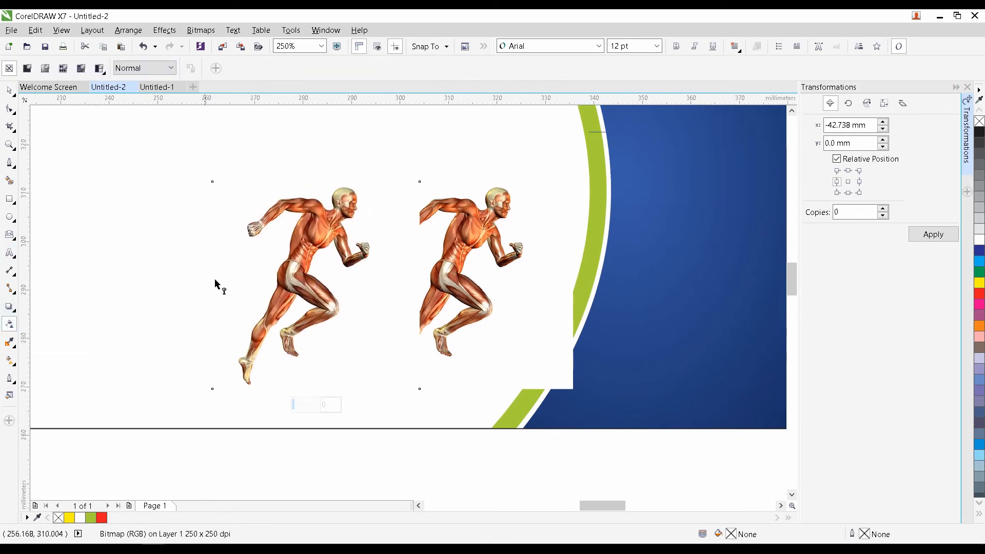
{"action": "double_click", "coordinate": [331, 403]}
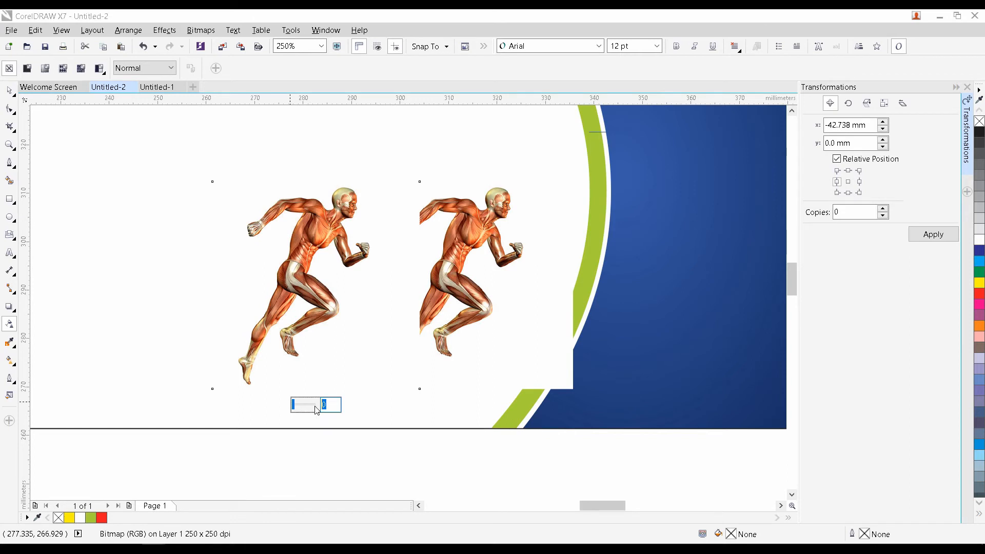
{"action": "type", "text": "40"}
{"action": "key", "text": "Return"}
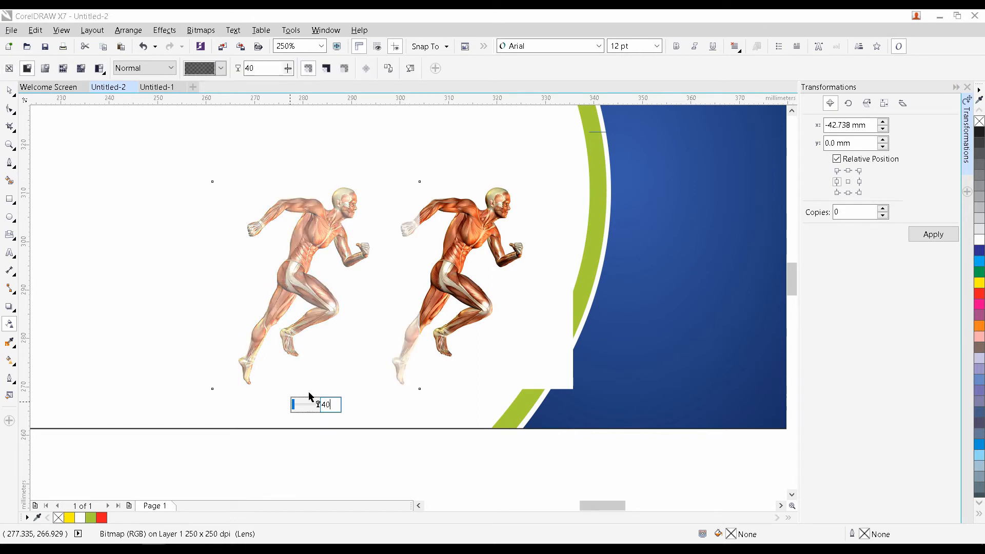
{"action": "left_click", "coordinate": [9, 91]}
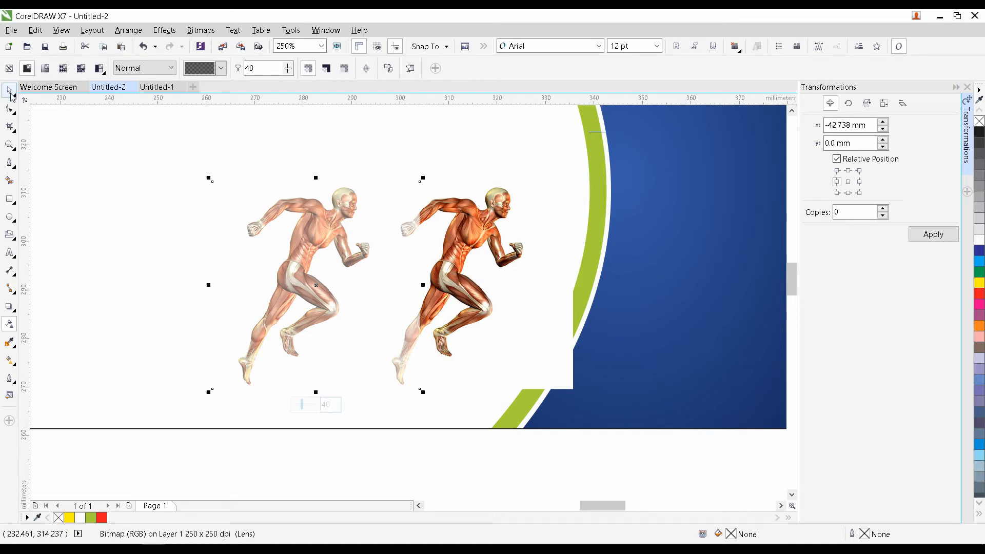
{"action": "left_click_drag", "start_coordinate": [311, 278], "coordinate": [338, 275]}
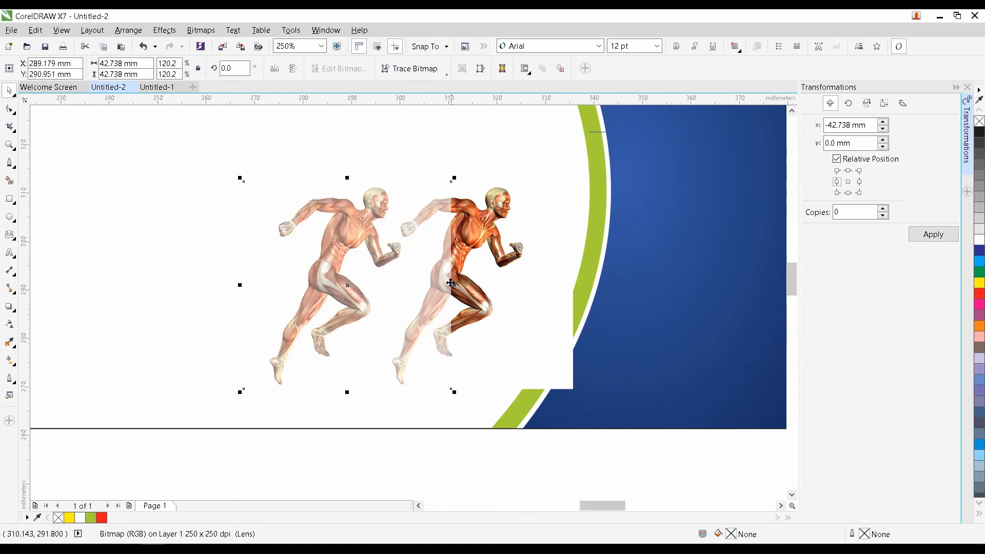
{"action": "left_click_drag", "start_coordinate": [451, 283], "coordinate": [479, 299]}
{"action": "left_click_drag", "start_coordinate": [362, 277], "coordinate": [250, 255]}
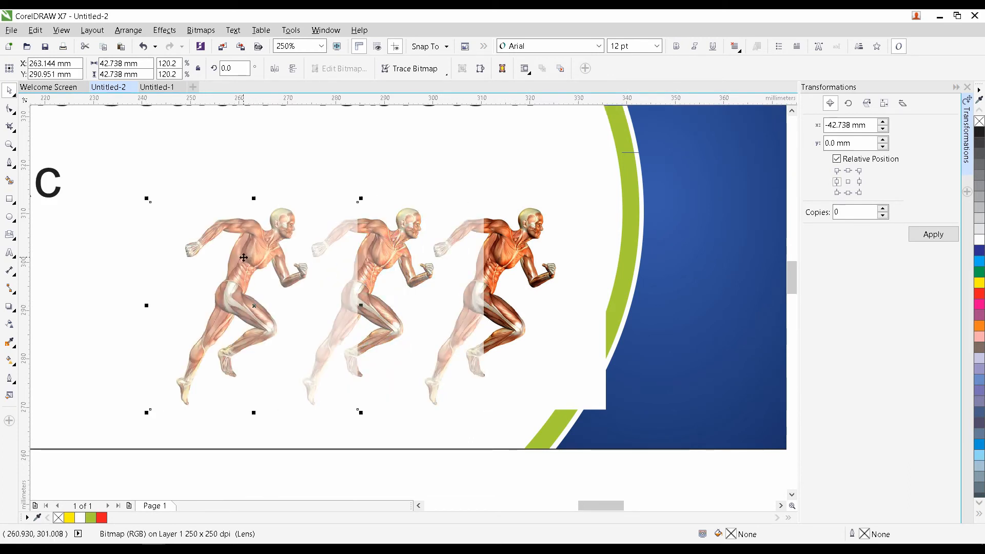
{"action": "key", "text": "Delete"}
Trace a Pen tool outline between the two running figures, from above their heads down to the panel's lower edge.
{"action": "scroll", "coordinate": [481, 244], "scroll_direction": "up", "scroll_amount": 2}
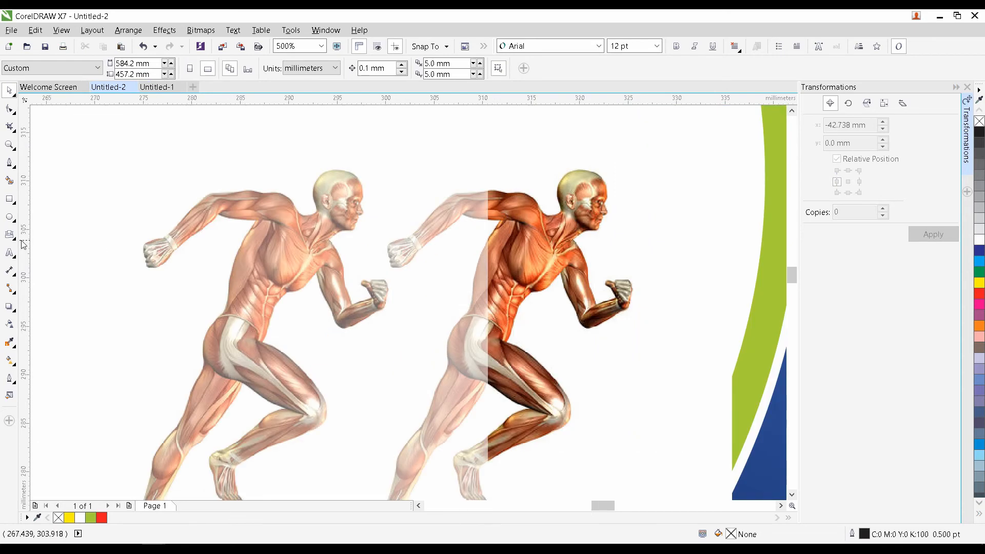
{"action": "left_click", "coordinate": [9, 163]}
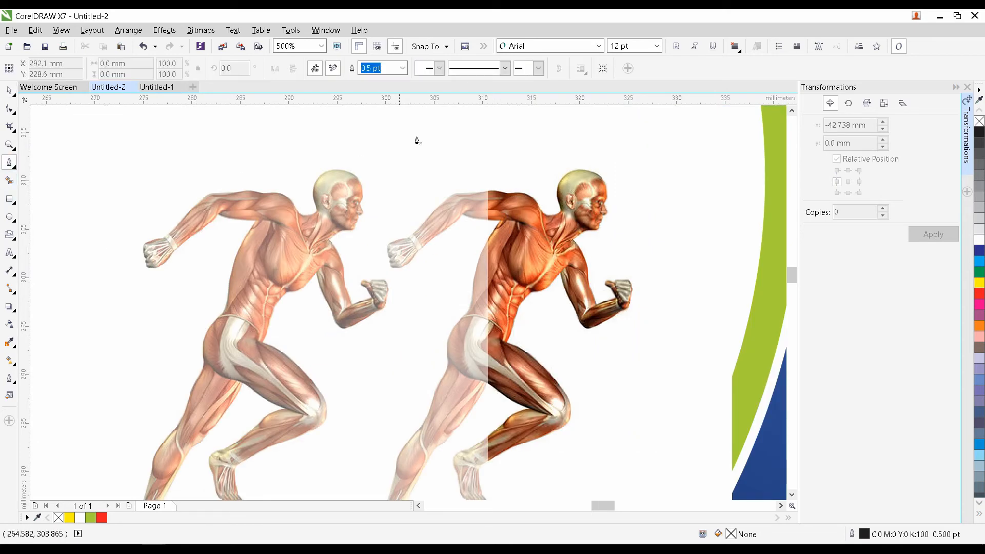
{"action": "left_click", "coordinate": [365, 257]}
{"action": "left_click_drag", "start_coordinate": [416, 290], "coordinate": [421, 299]}
{"action": "scroll", "coordinate": [405, 323], "scroll_direction": "down", "scroll_amount": 2}
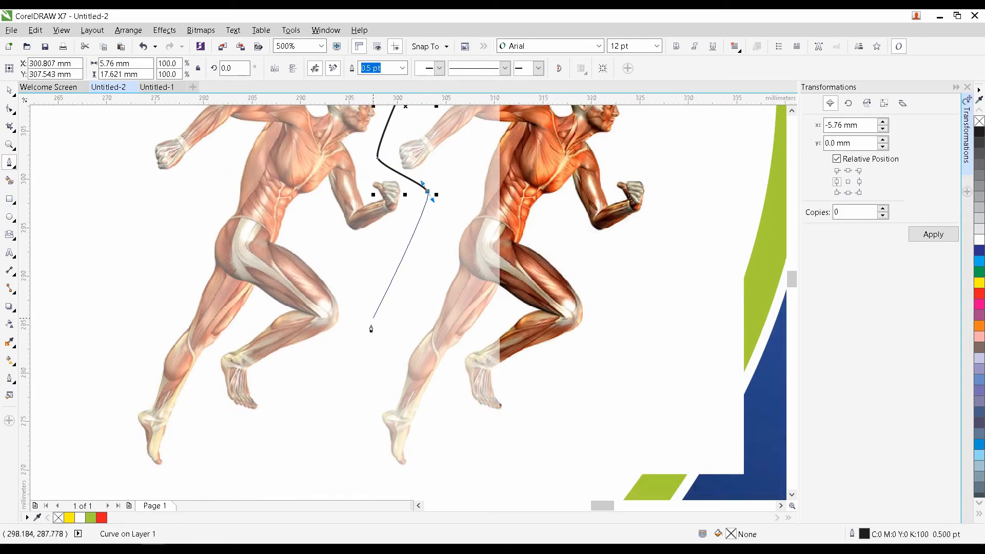
{"action": "left_click", "coordinate": [341, 407]}
{"action": "scroll", "coordinate": [328, 390], "scroll_direction": "down", "scroll_amount": 3}
{"action": "left_click", "coordinate": [297, 352]}
{"action": "scroll", "coordinate": [510, 331], "scroll_direction": "down", "scroll_amount": 2}
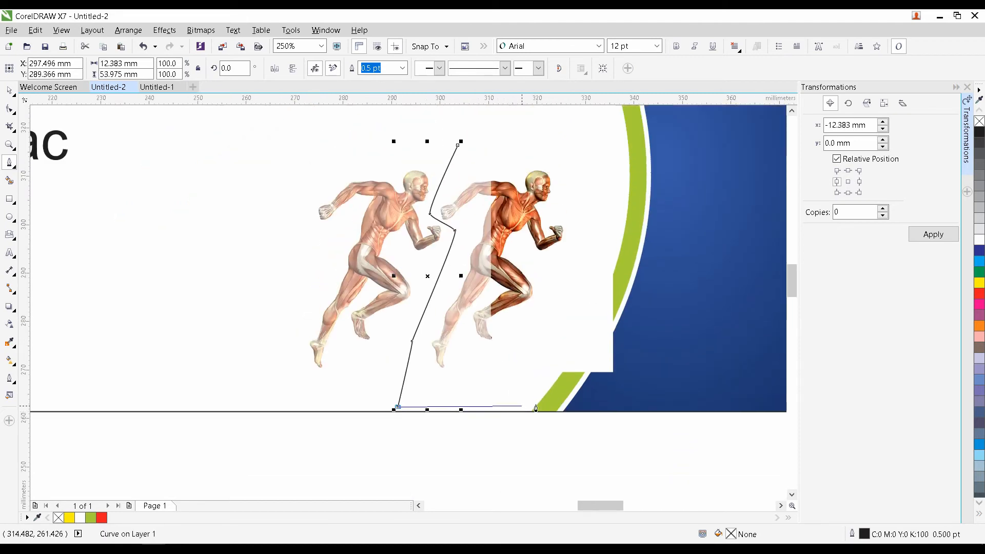
Close the outline around the full-colour figure and use it to trim the overlapping part off the semi-transparent copy.
{"action": "left_click", "coordinate": [549, 410]}
{"action": "scroll", "coordinate": [544, 308], "scroll_direction": "up", "scroll_amount": 2}
{"action": "left_click", "coordinate": [524, 162]}
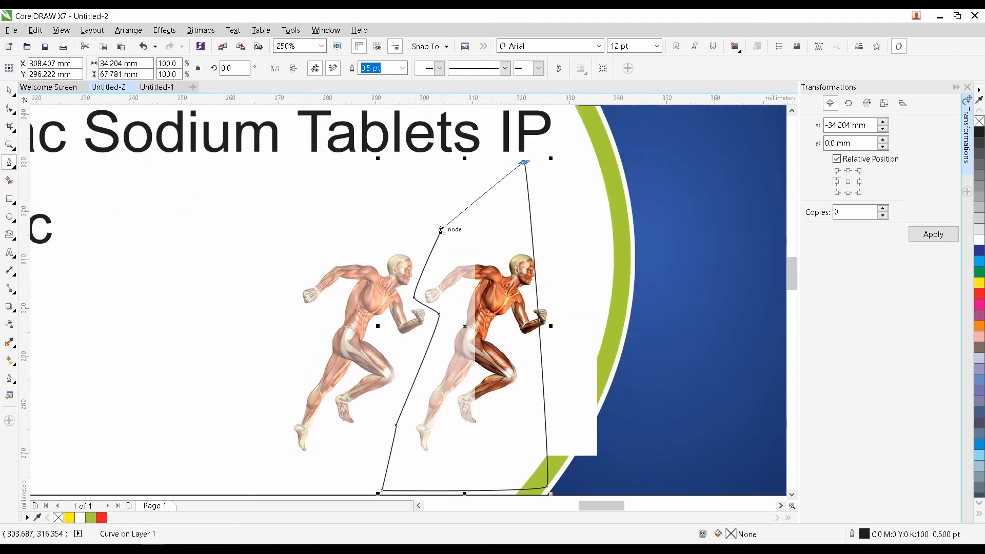
{"action": "left_click", "coordinate": [441, 228]}
{"action": "key", "text": "space"}
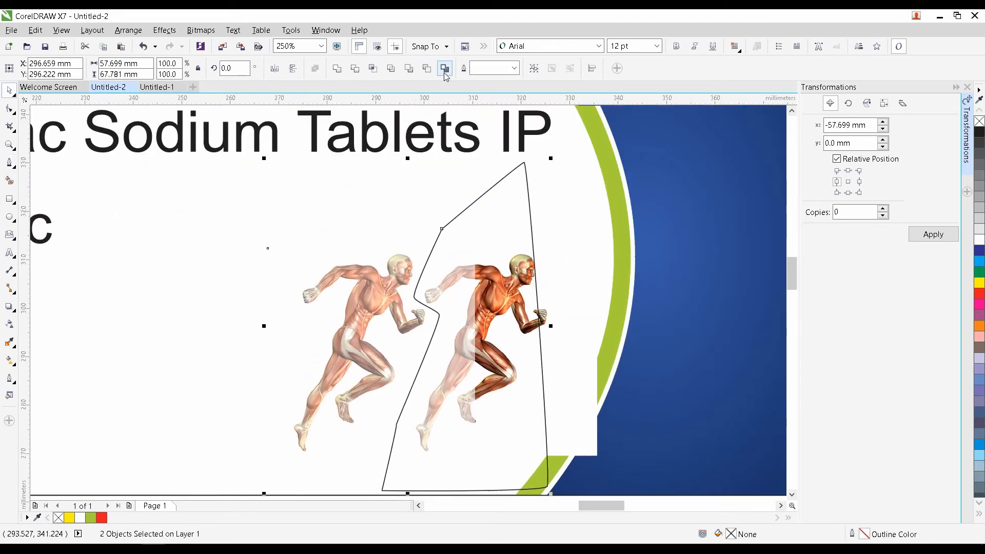
{"action": "left_click", "coordinate": [427, 68]}
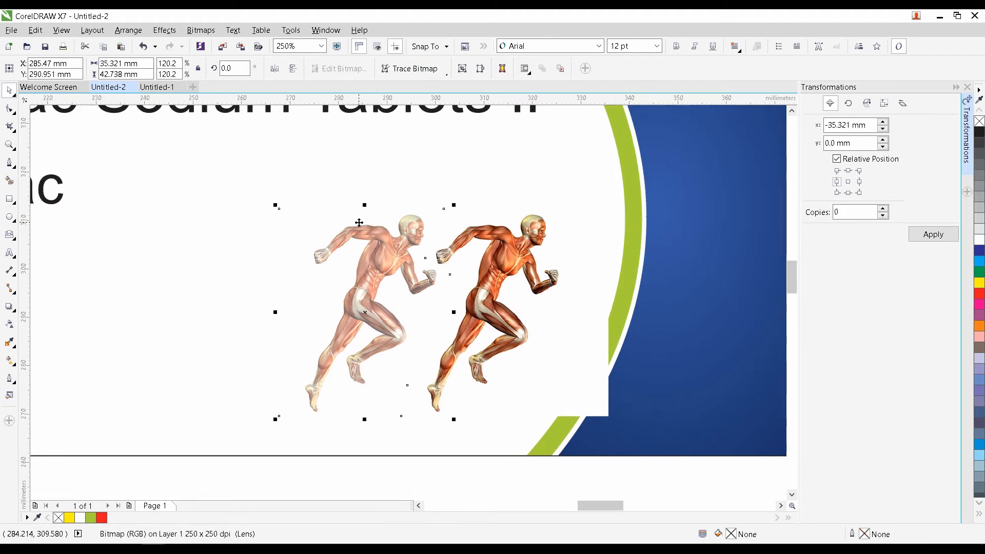
Duplicate the trimmed semi-transparent figure about 24 mm farther behind and set the new copy's transparency to 70.
{"action": "left_click_drag", "start_coordinate": [360, 222], "coordinate": [232, 249]}
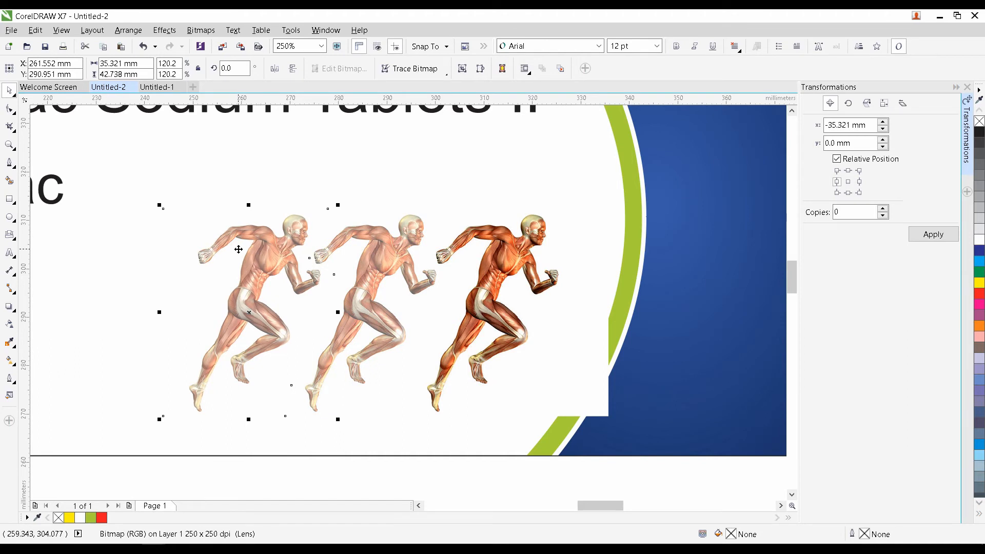
{"action": "left_click", "coordinate": [9, 323]}
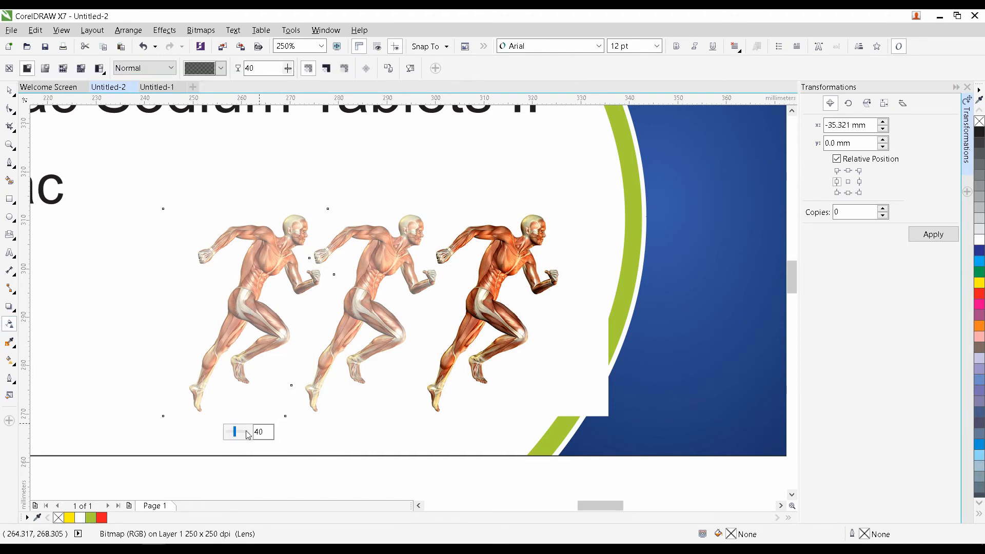
{"action": "left_click", "coordinate": [247, 435]}
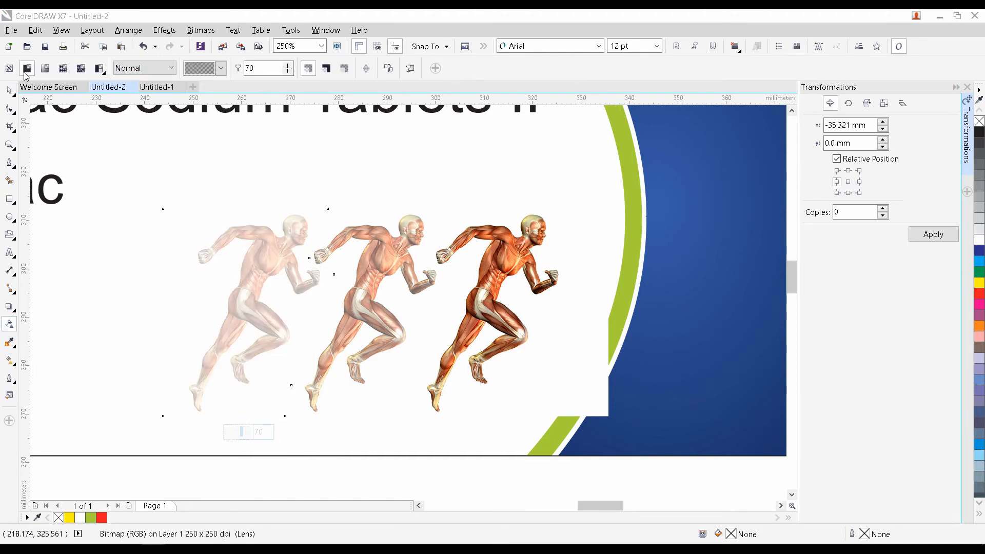
{"action": "left_click", "coordinate": [9, 90]}
Group the three running figures and place the group behind the curved blue-green design on the top panel.
{"action": "scroll", "coordinate": [277, 146], "scroll_direction": "down", "scroll_amount": 2}
{"action": "left_click_drag", "start_coordinate": [472, 208], "coordinate": [492, 277]}
{"action": "left_click_drag", "start_coordinate": [551, 228], "coordinate": [237, 310]}
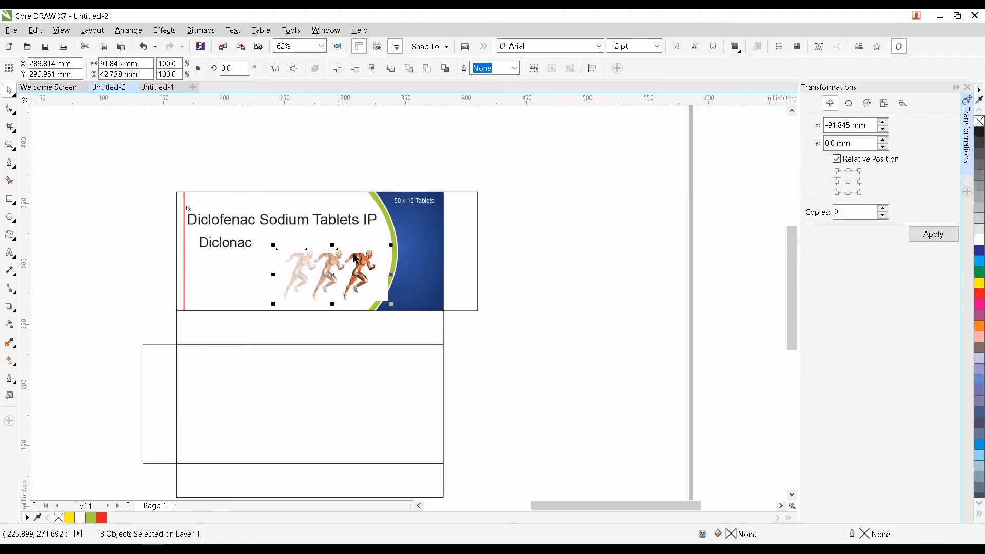
{"action": "key", "text": "ctrl+g"}
{"action": "scroll", "coordinate": [329, 271], "scroll_direction": "up", "scroll_amount": 3}
{"action": "right_click", "coordinate": [302, 237]}
{"action": "left_click", "coordinate": [333, 246]}
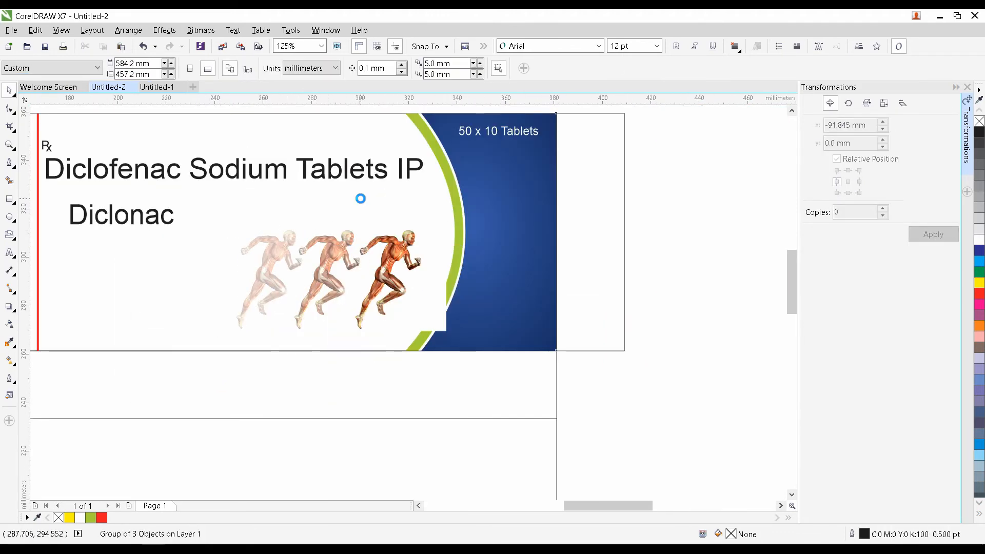
{"action": "scroll", "coordinate": [452, 346], "scroll_direction": "down", "scroll_amount": 1}
{"action": "left_click", "coordinate": [512, 337]}
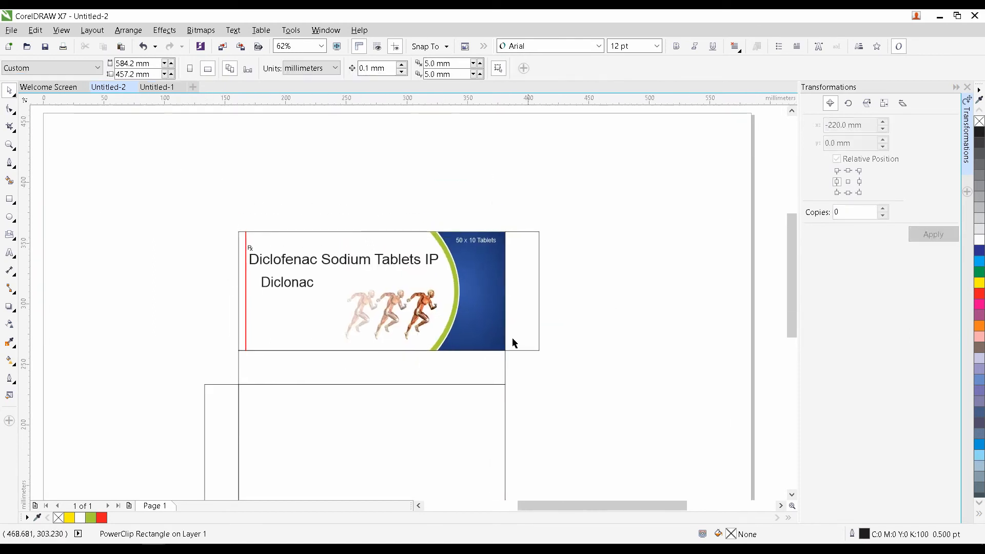
Shift the Rx symbol, the Diclofenac Sodium Tablets IP title and the Diclonac text down about 5 mm.
{"action": "left_click", "coordinate": [8, 261]}
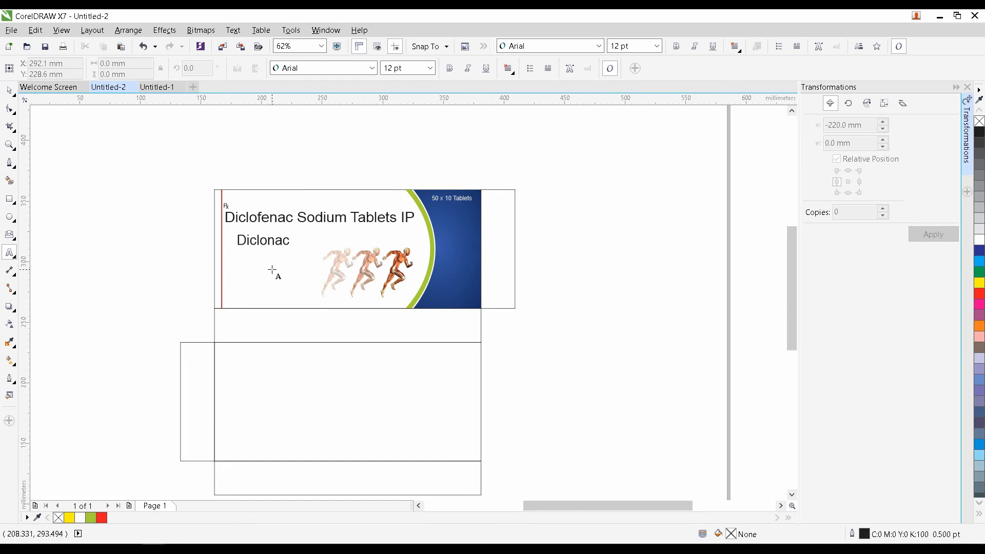
{"action": "left_click", "coordinate": [9, 91]}
{"action": "scroll", "coordinate": [274, 246], "scroll_direction": "up", "scroll_amount": 1}
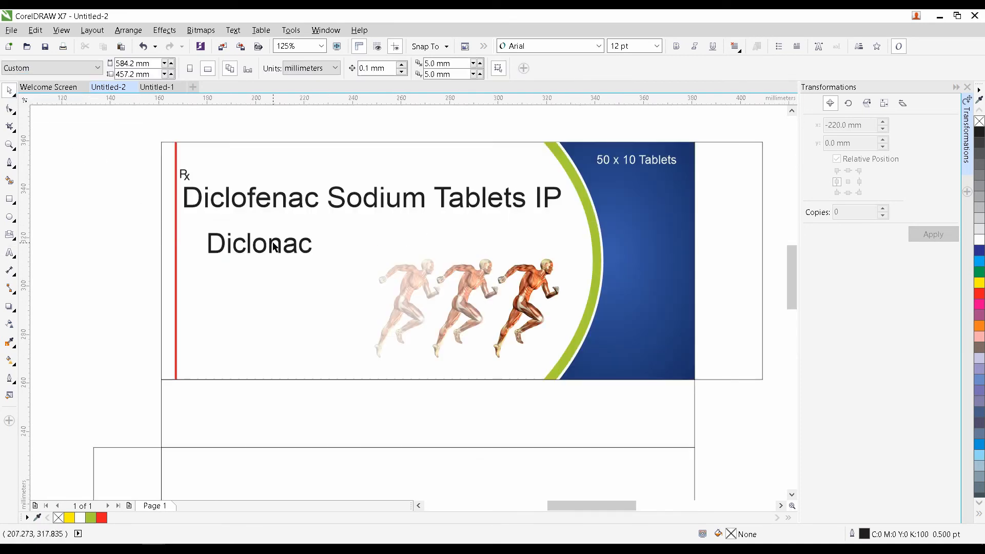
{"action": "left_click", "coordinate": [274, 246]}
{"action": "left_click_drag", "start_coordinate": [272, 240], "coordinate": [275, 242]}
{"action": "scroll", "coordinate": [275, 242], "scroll_direction": "up", "scroll_amount": 1}
{"action": "left_click_drag", "start_coordinate": [154, 208], "coordinate": [682, 348]}
{"action": "left_click_drag", "start_coordinate": [387, 257], "coordinate": [388, 269]}
{"action": "left_click", "coordinate": [183, 309]}
{"action": "scroll", "coordinate": [251, 340], "scroll_direction": "down", "scroll_amount": 1}
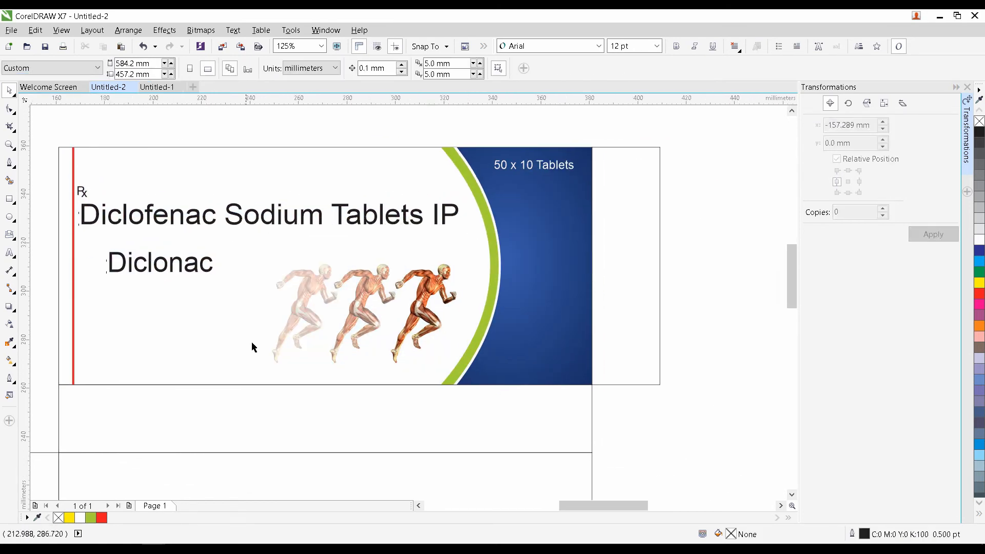
Add the text "Logo" in Arial 24 pt, place it low in the panel's blue area and fill it white.
{"action": "left_click", "coordinate": [10, 253]}
{"action": "left_click", "coordinate": [494, 420]}
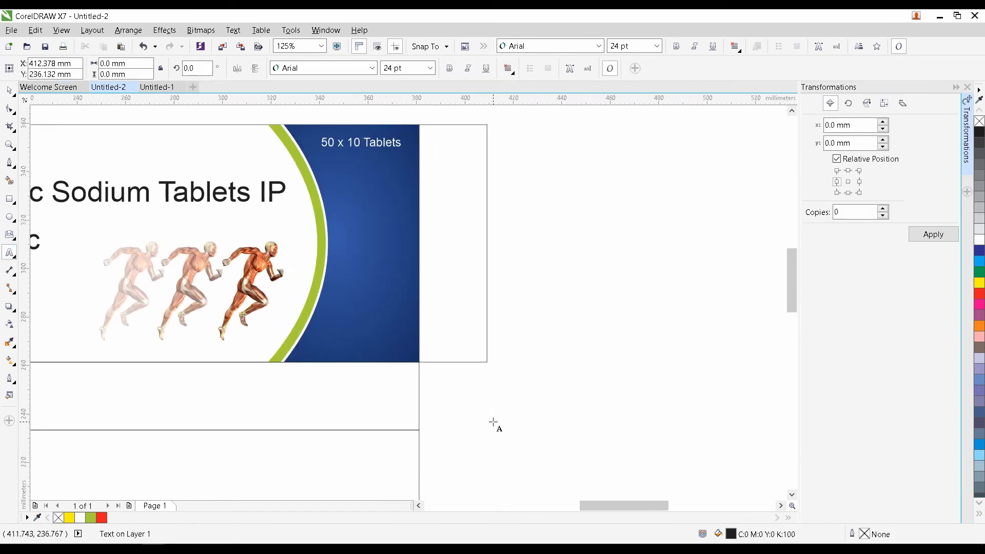
{"action": "type", "text": "Logo"}
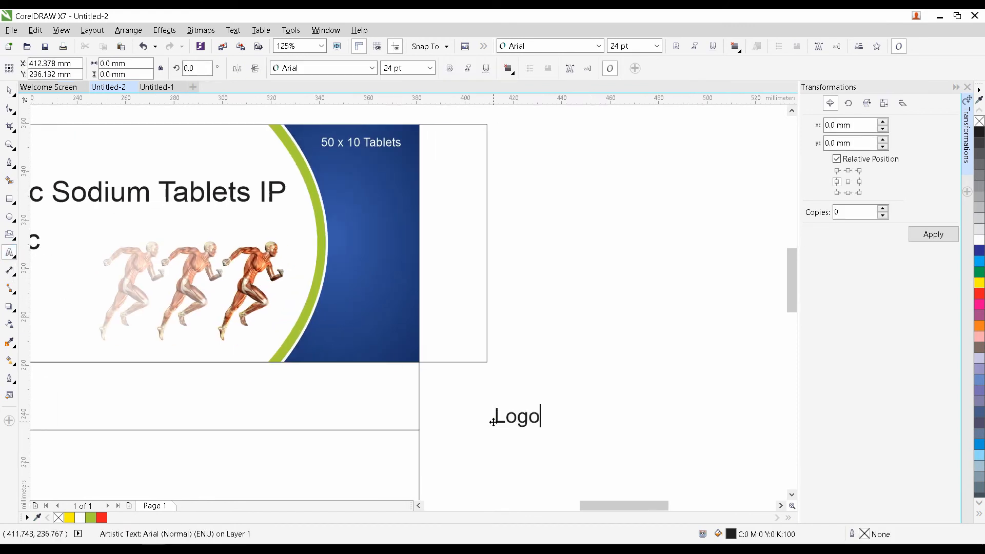
{"action": "left_click", "coordinate": [9, 91]}
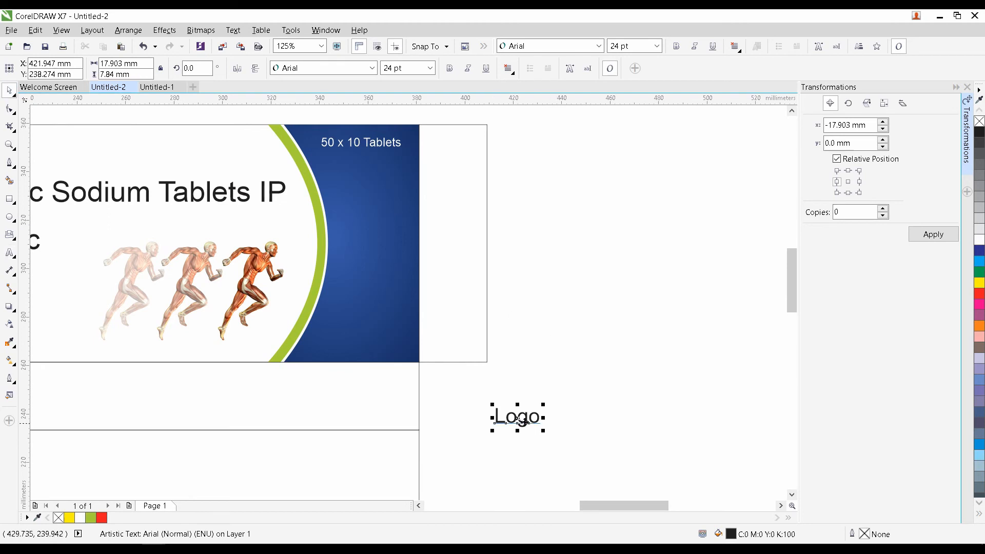
{"action": "left_click_drag", "start_coordinate": [522, 422], "coordinate": [364, 340]}
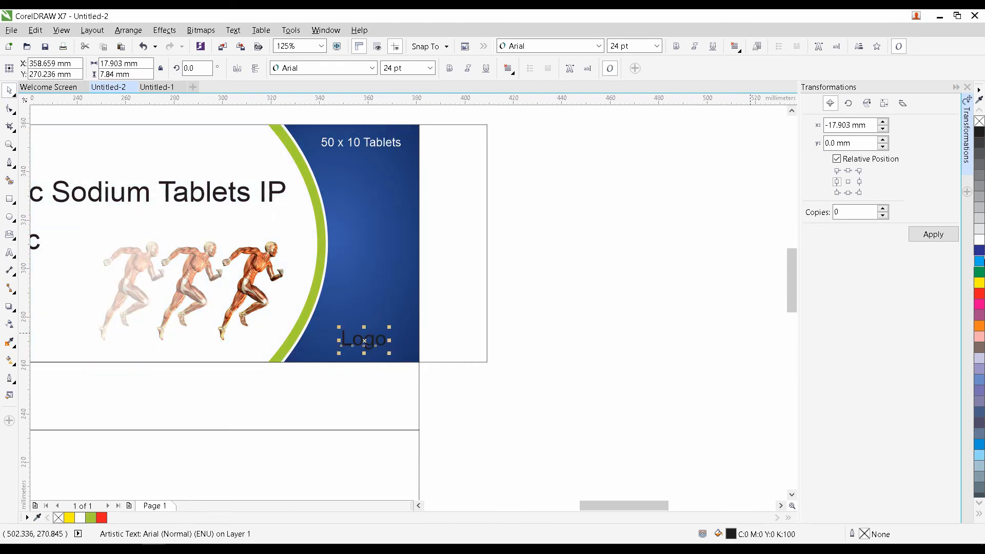
{"action": "left_click", "coordinate": [980, 242]}
{"action": "left_click", "coordinate": [595, 372]}
Copy the blue gradient fill from the top panel's curved area to both side flaps.
{"action": "scroll", "coordinate": [586, 352], "scroll_direction": "down", "scroll_amount": 1}
{"action": "left_click_drag", "start_coordinate": [531, 326], "coordinate": [460, 261]}
{"action": "left_click", "coordinate": [473, 278]}
{"action": "left_click_drag", "start_coordinate": [271, 321], "coordinate": [276, 283]}
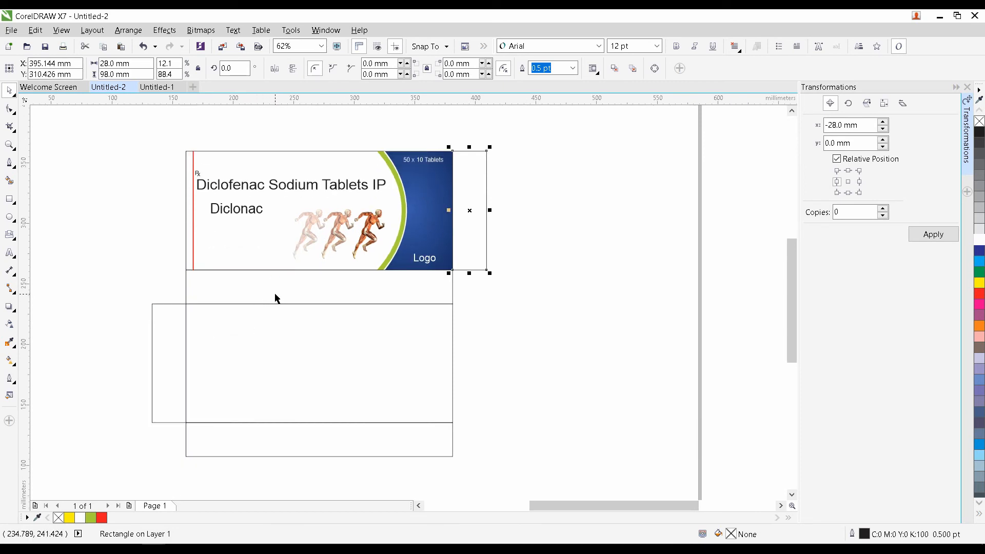
{"action": "left_click_drag", "start_coordinate": [548, 257], "coordinate": [467, 319]}
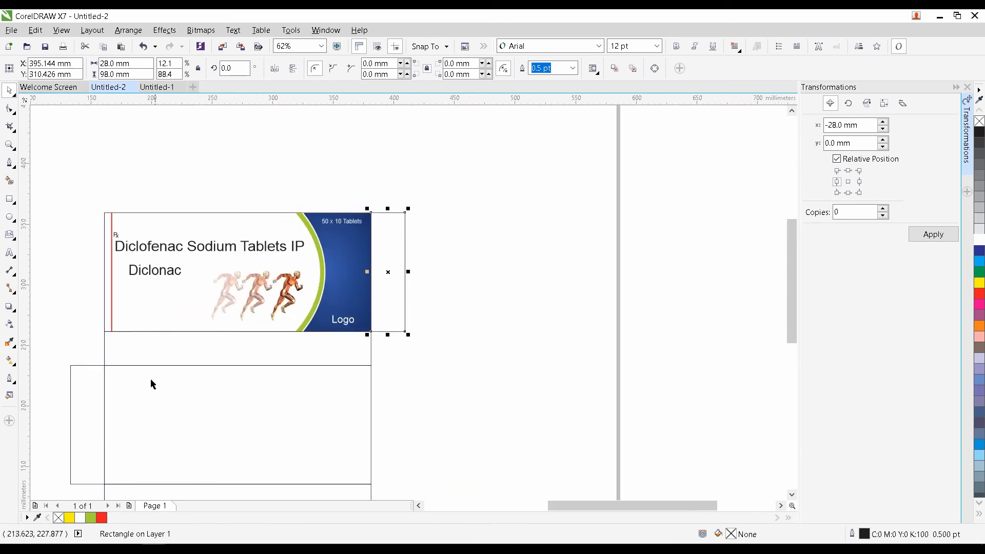
{"action": "left_click", "coordinate": [89, 397], "text": "shift"}
{"action": "left_click", "coordinate": [36, 30]}
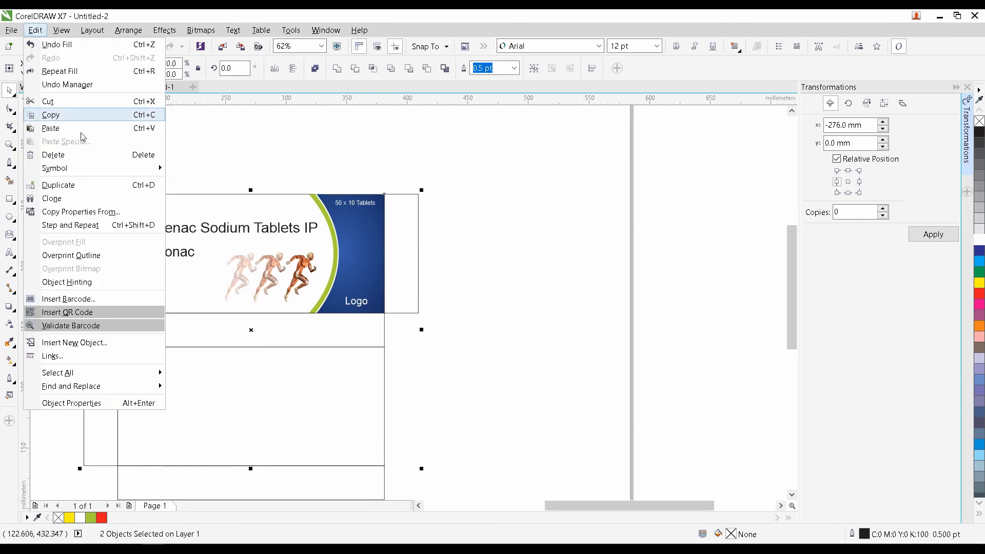
{"action": "left_click", "coordinate": [81, 212]}
{"action": "left_click", "coordinate": [496, 305]}
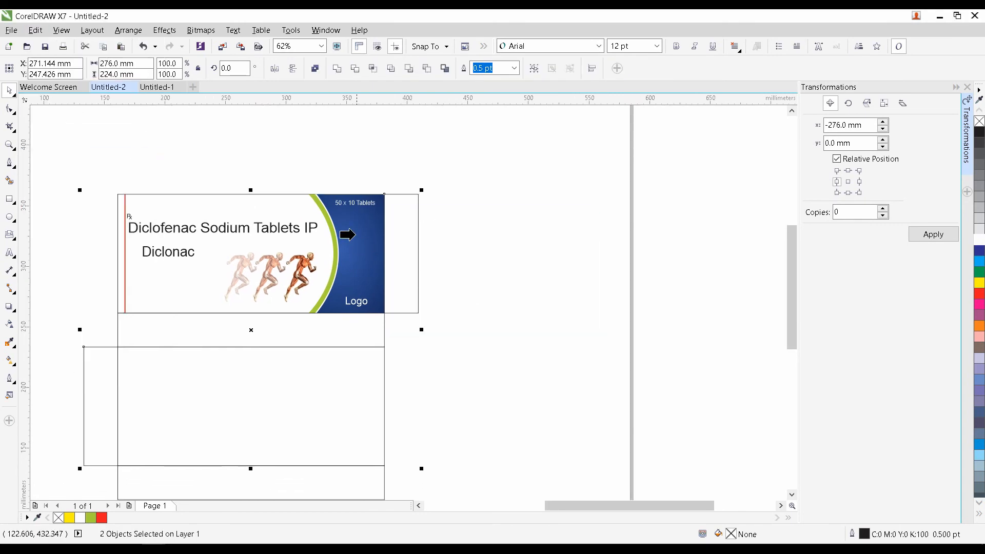
{"action": "left_click", "coordinate": [354, 235]}
Make a green, outline-free copy of the right flap's rectangle and shrink it to a band about 6.45 mm tall along the flap's top.
{"action": "left_click", "coordinate": [398, 224]}
{"action": "scroll", "coordinate": [397, 223], "scroll_direction": "up", "scroll_amount": 3}
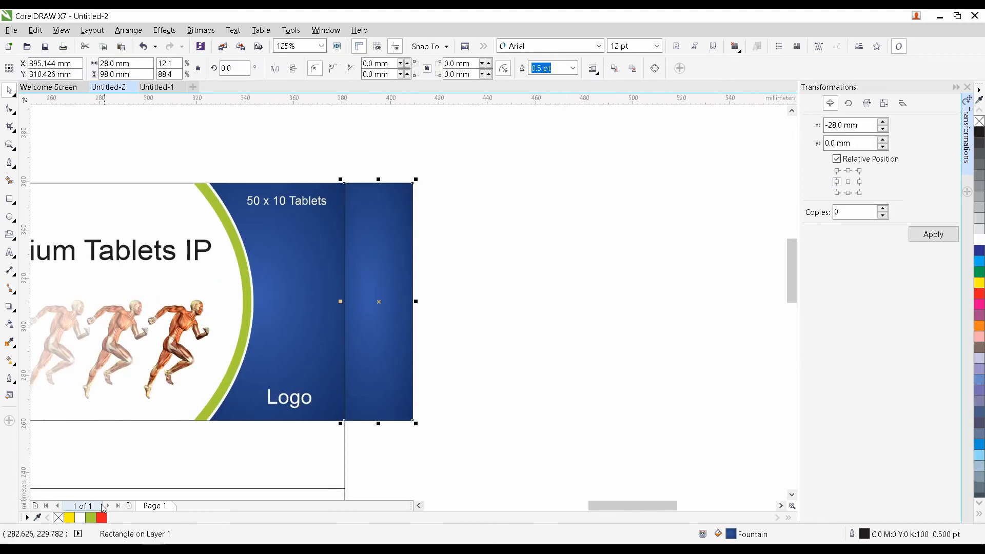
{"action": "left_click", "coordinate": [93, 518]}
{"action": "left_click_drag", "start_coordinate": [378, 423], "coordinate": [394, 199]}
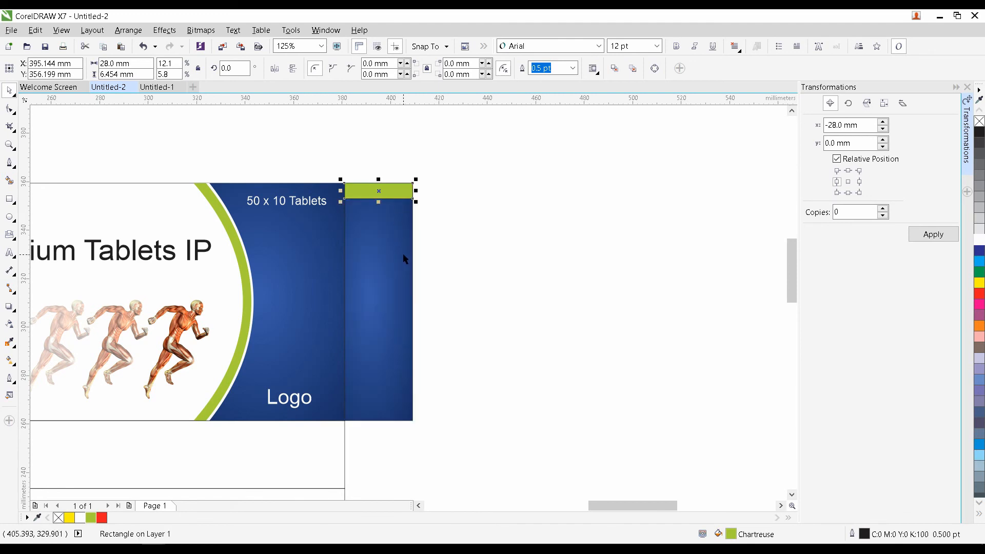
{"action": "right_click", "coordinate": [979, 123]}
Add a white copy of the green band, stretched down to about 8.36 mm tall and placed behind it as a white edge.
{"action": "scroll", "coordinate": [389, 191], "scroll_direction": "up", "scroll_amount": 2}
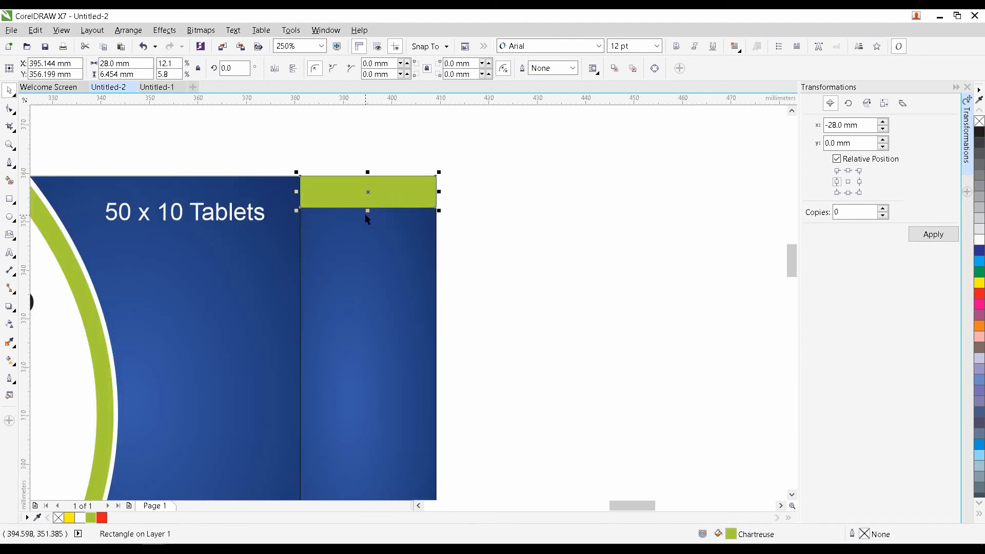
{"action": "left_click", "coordinate": [365, 213]}
{"action": "left_click", "coordinate": [373, 193]}
{"action": "left_click_drag", "start_coordinate": [368, 209], "coordinate": [369, 219]}
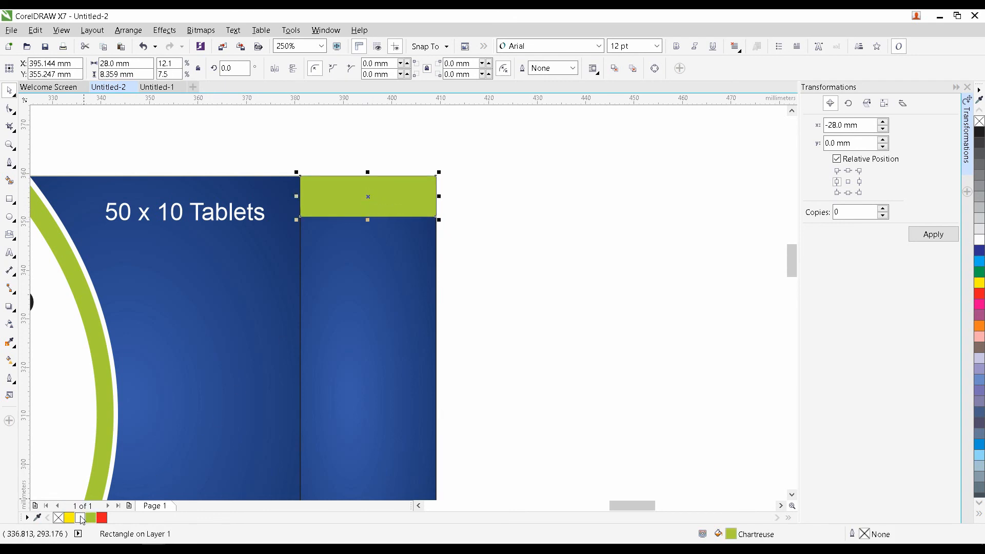
{"action": "left_click", "coordinate": [81, 519]}
{"action": "key", "text": "ctrl+z"}
{"action": "key", "text": "Escape"}
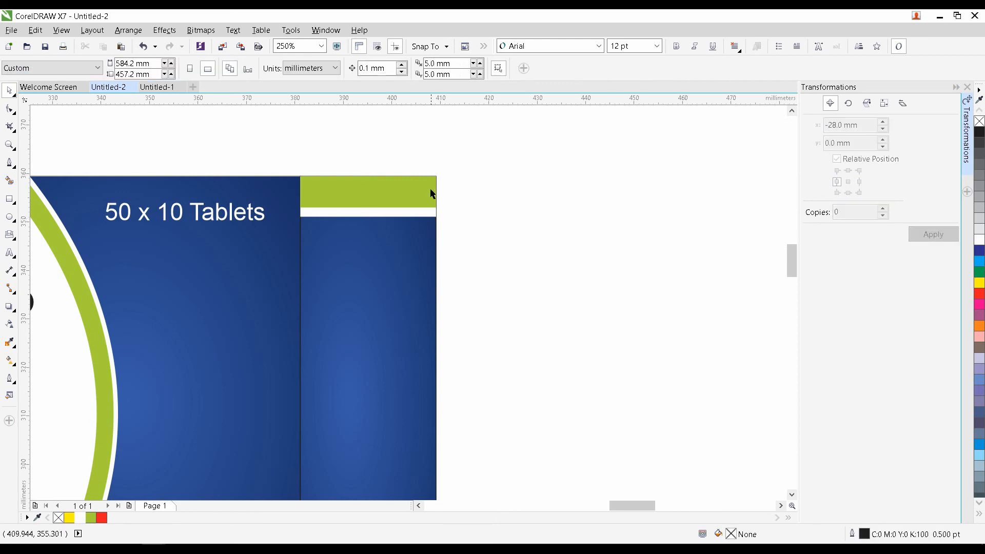
Group the green and white bands and place a flipped copy along the right flap's bottom edge.
{"action": "scroll", "coordinate": [431, 191], "scroll_direction": "down", "scroll_amount": 1}
{"action": "left_click_drag", "start_coordinate": [490, 167], "coordinate": [366, 229]}
{"action": "key", "text": "ctrl+g"}
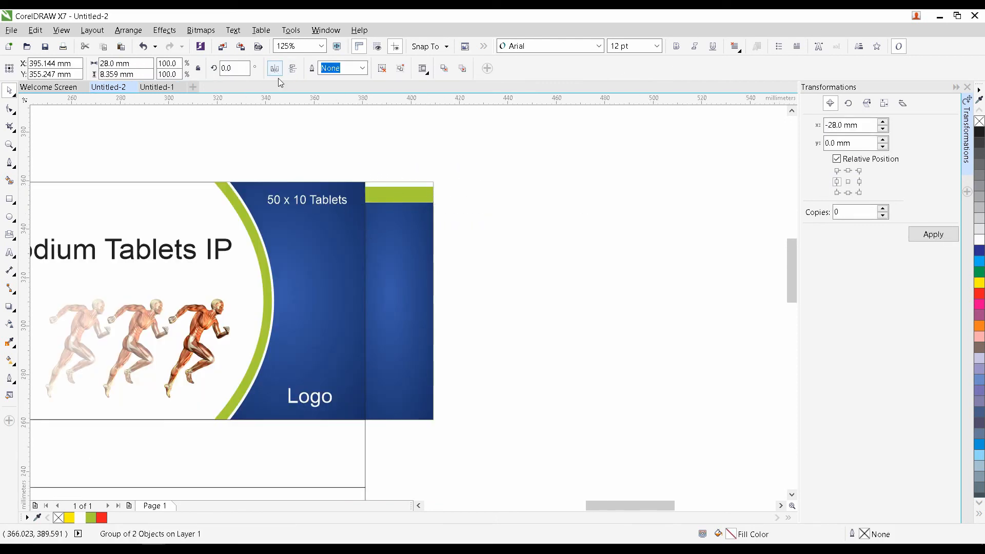
{"action": "left_click", "coordinate": [407, 310], "text": "shift"}
{"action": "key", "text": "shift+Page_Down"}
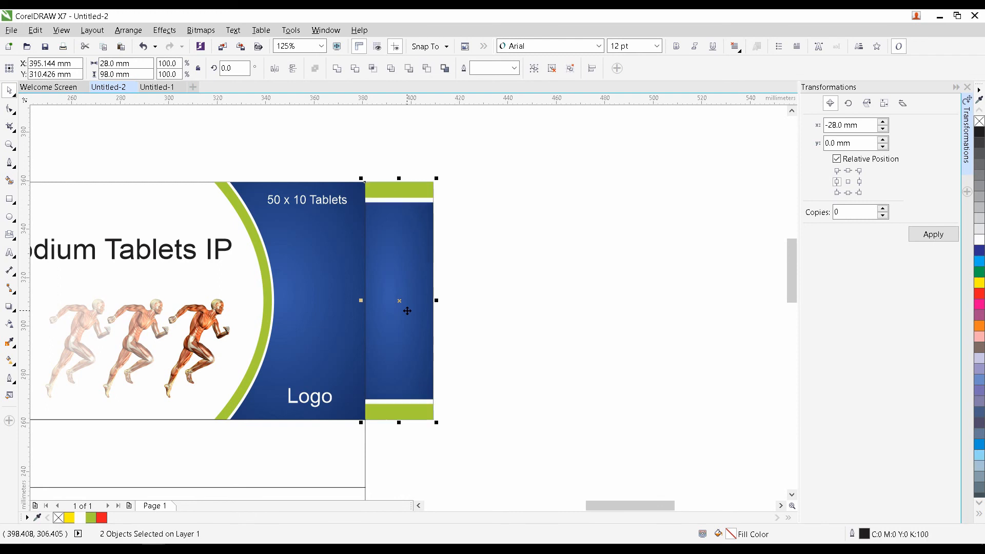
{"action": "left_click", "coordinate": [469, 318]}
Group the right flap's top and bottom bands and align a copy of them on the left flap, in front of its blue fill.
{"action": "scroll", "coordinate": [472, 282], "scroll_direction": "down", "scroll_amount": 2}
{"action": "left_click", "coordinate": [533, 287]}
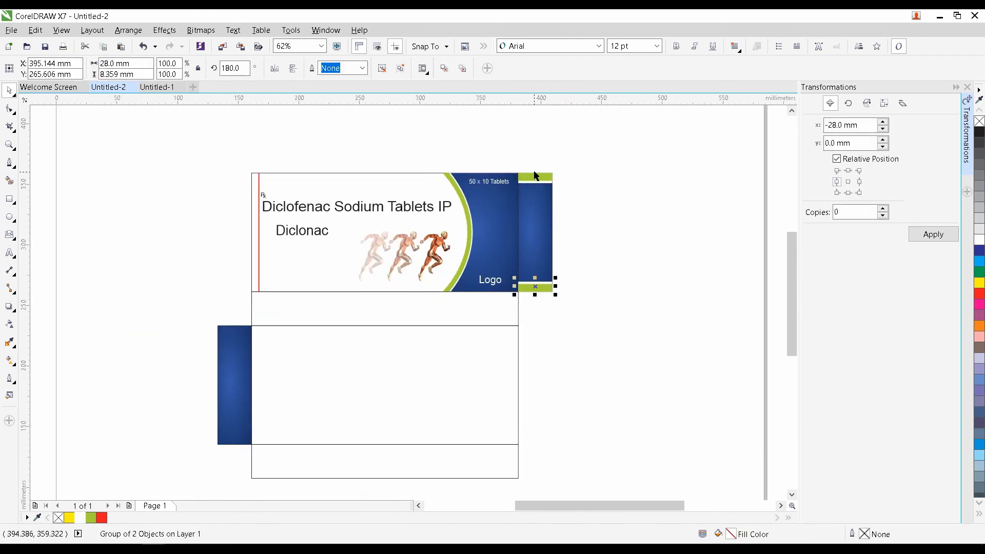
{"action": "left_click", "coordinate": [534, 178], "text": "shift"}
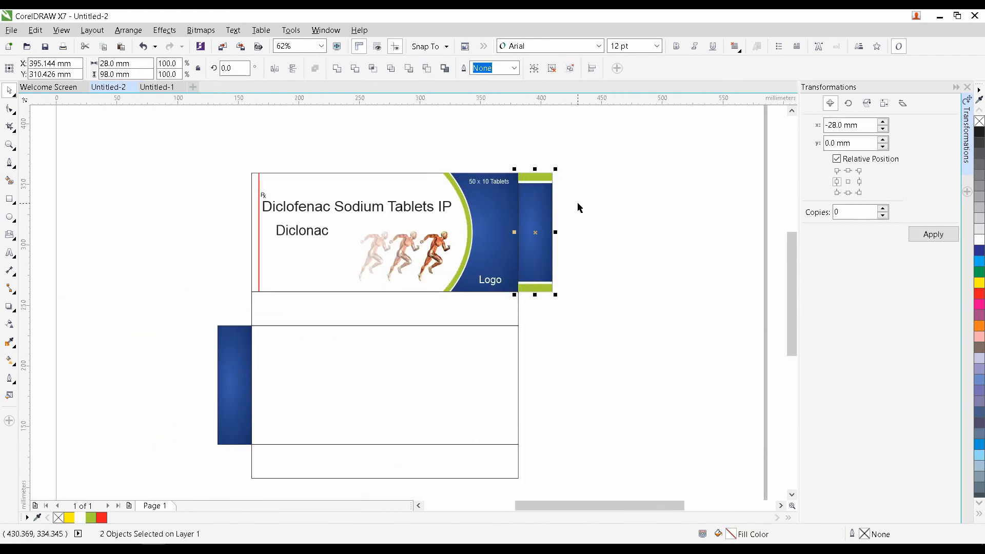
{"action": "key", "text": "ctrl+g"}
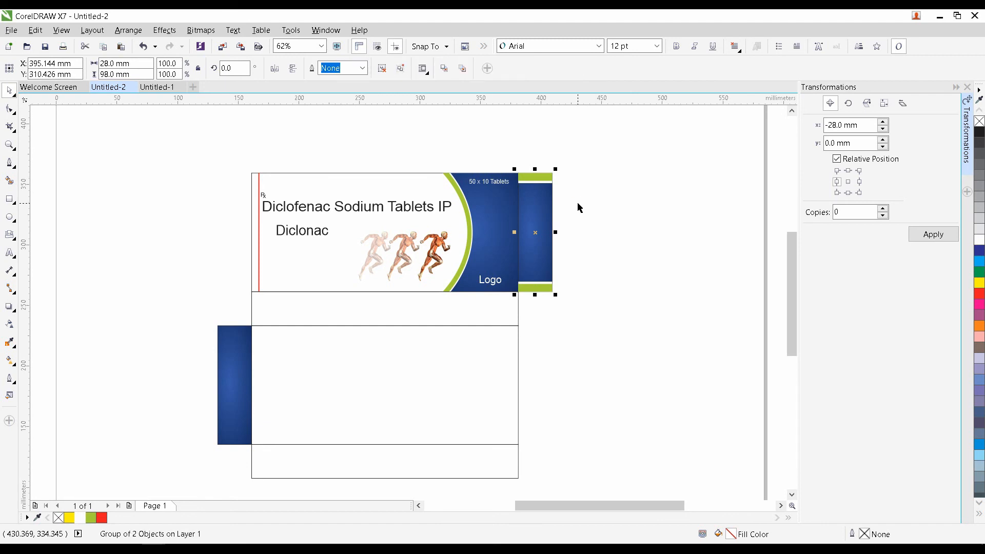
{"action": "left_click", "coordinate": [240, 343], "text": "shift"}
{"action": "key", "text": "e"}
{"action": "key", "text": "l"}
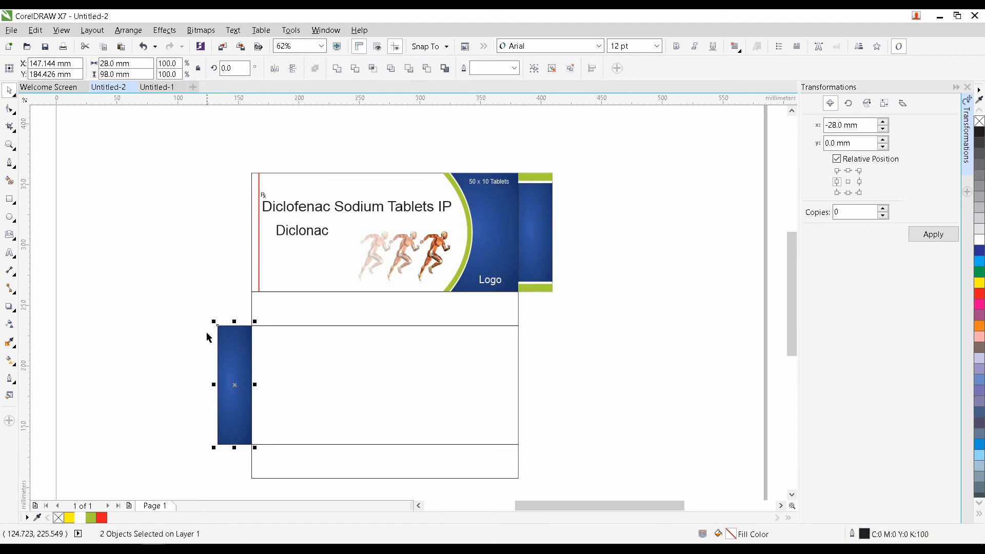
{"action": "left_click", "coordinate": [238, 365]}
{"action": "key", "text": "shift+Page_Down"}
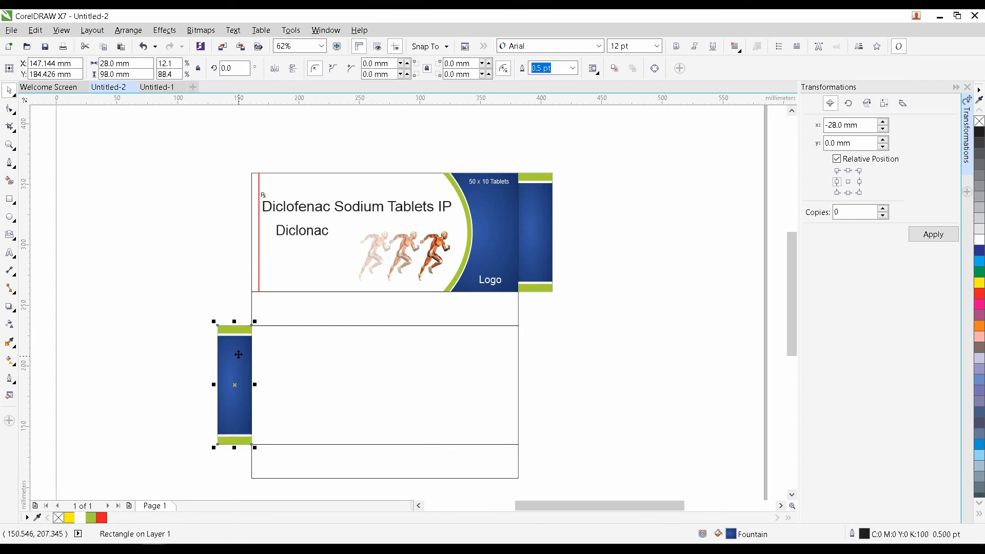
Duplicate the Diclonac text on the top panel and rotate the copy 90 degrees.
{"action": "left_click", "coordinate": [235, 274]}
{"action": "left_click", "coordinate": [301, 232]}
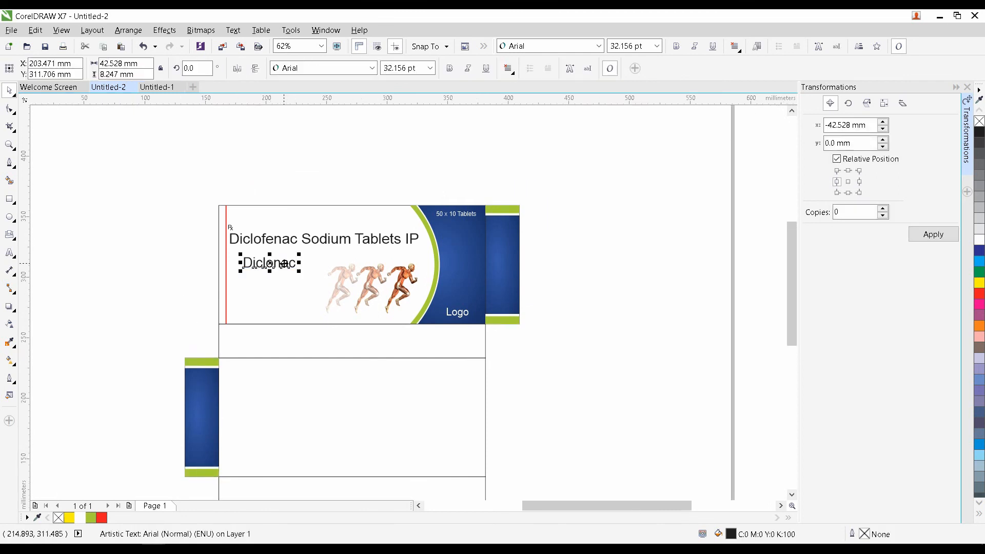
{"action": "left_click", "coordinate": [197, 69]}
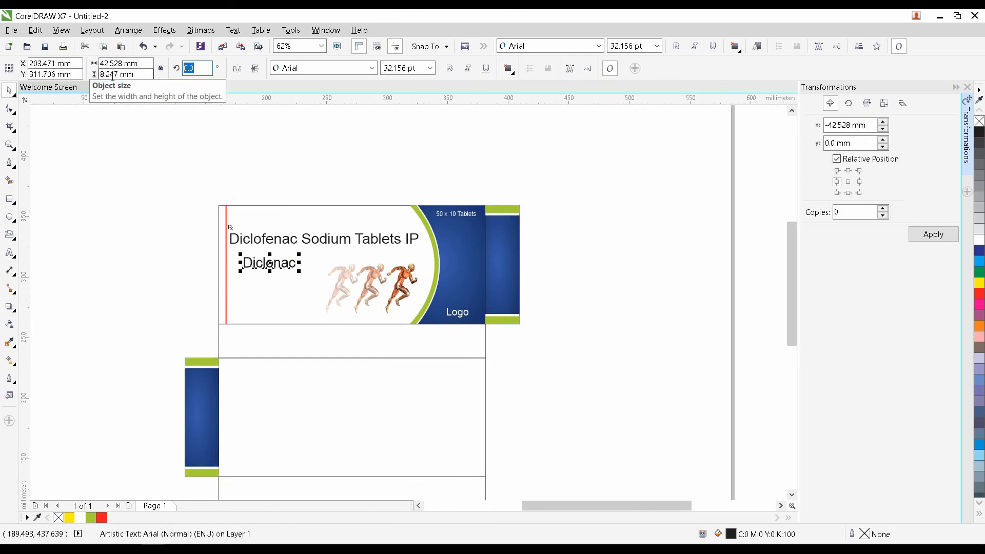
{"action": "type", "text": "90"}
{"action": "key", "text": "Return"}
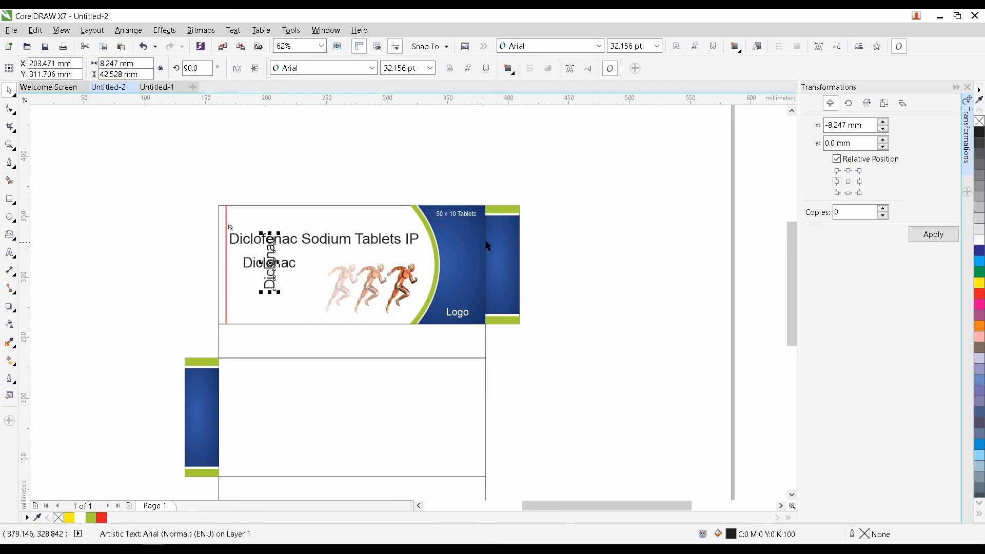
Center the rotated Diclonac text on the right flap and fill it white.
{"action": "left_click", "coordinate": [500, 238], "text": "shift"}
{"action": "key", "text": "e"}
{"action": "left_click", "coordinate": [517, 238], "text": "shift"}
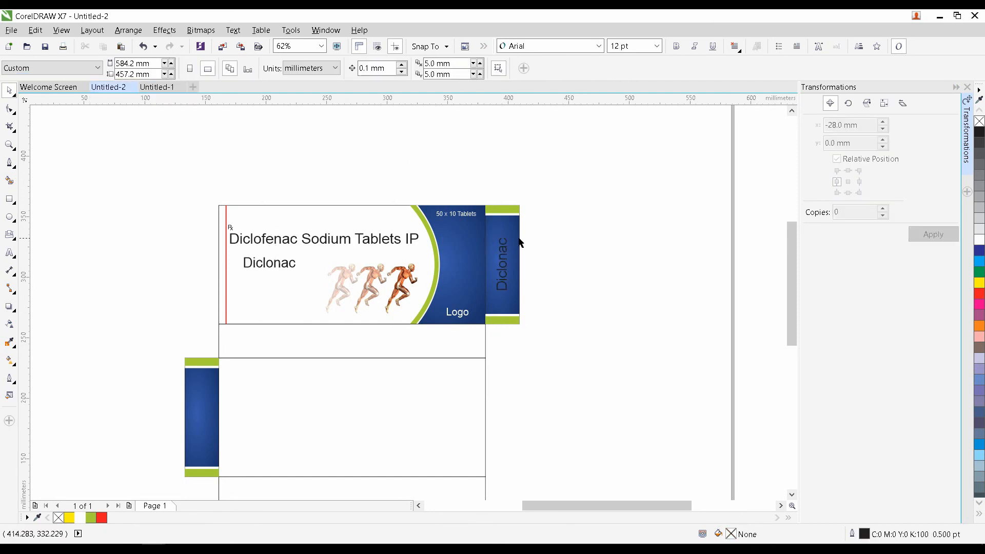
{"action": "left_click", "coordinate": [979, 244]}
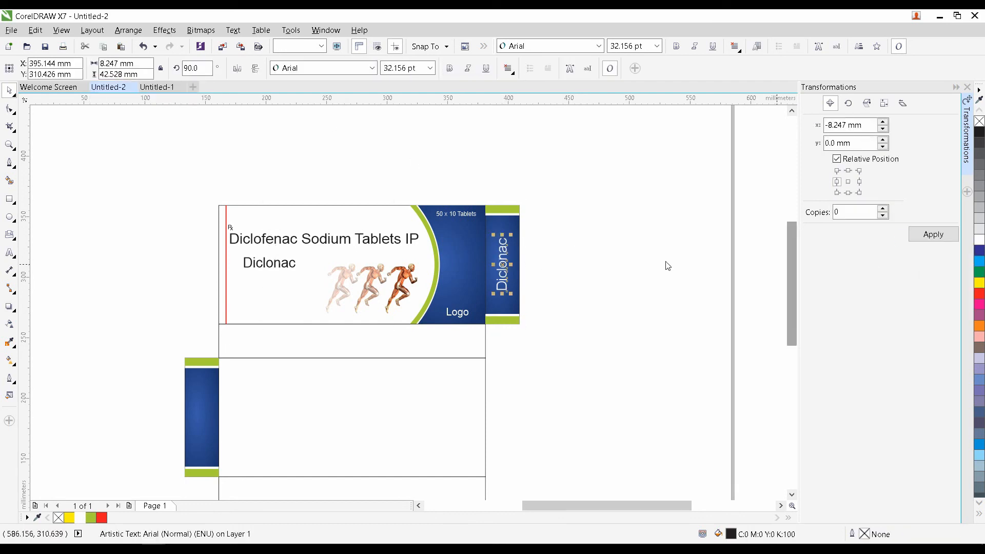
{"action": "key", "text": "Escape"}
Place a copy of the white Diclonac text, turned to read the opposite way, in the center of the left flap.
{"action": "scroll", "coordinate": [522, 234], "scroll_direction": "down", "scroll_amount": 2}
{"action": "left_click", "coordinate": [529, 189]}
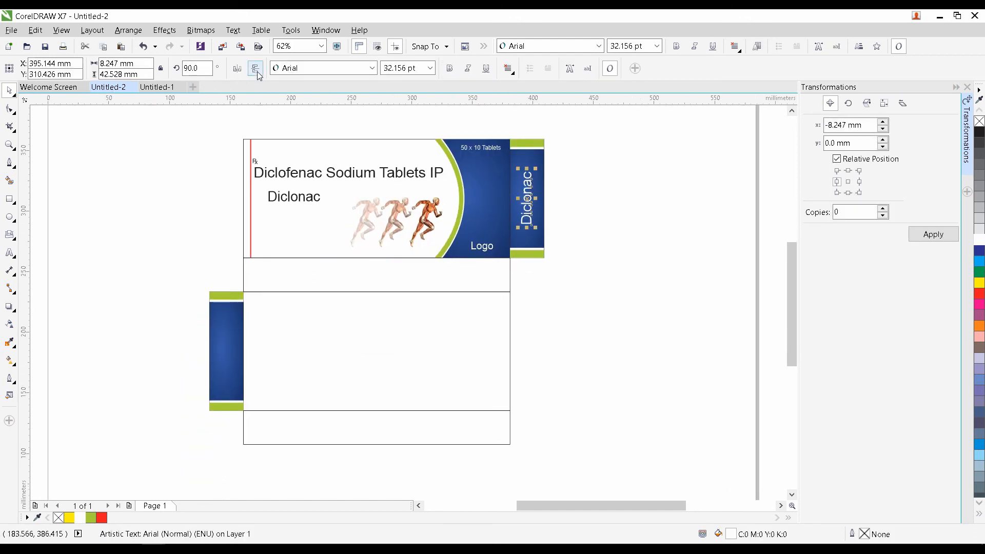
{"action": "left_click", "coordinate": [224, 317]}
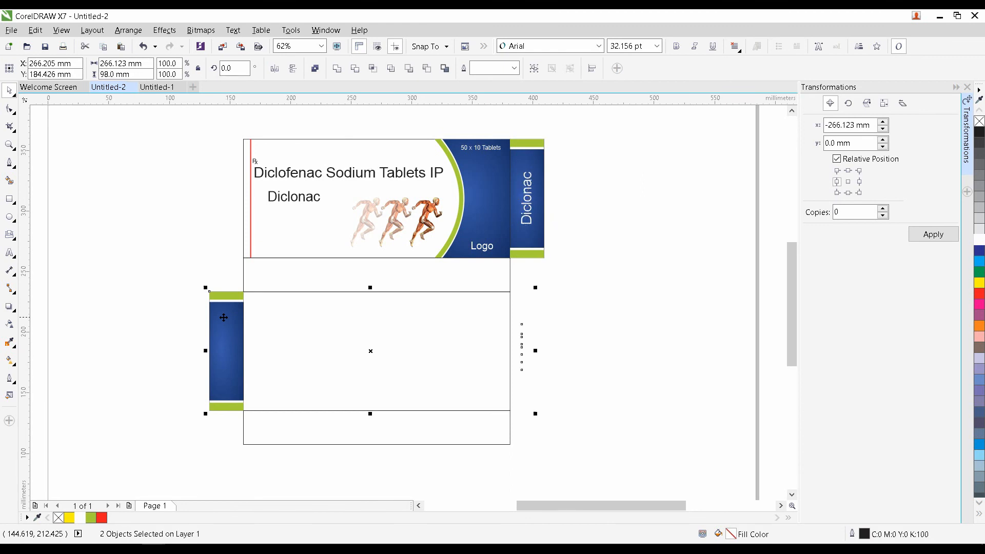
{"action": "key", "text": "c"}
{"action": "left_click", "coordinate": [179, 249]}
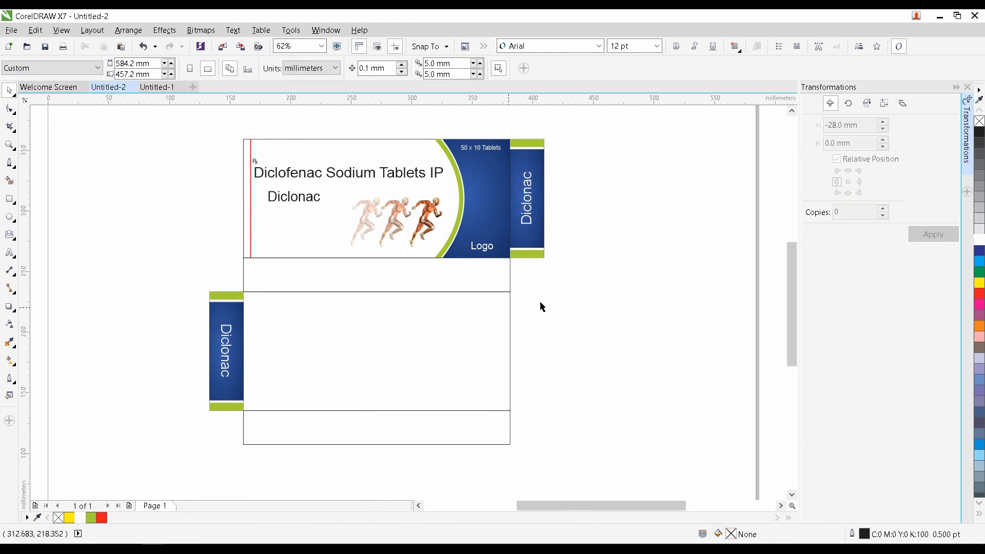
Group all the artwork and text on the top panel, leaving out the side flap.
{"action": "left_click_drag", "start_coordinate": [584, 257], "coordinate": [565, 302]}
{"action": "left_click_drag", "start_coordinate": [370, 342], "coordinate": [343, 312]}
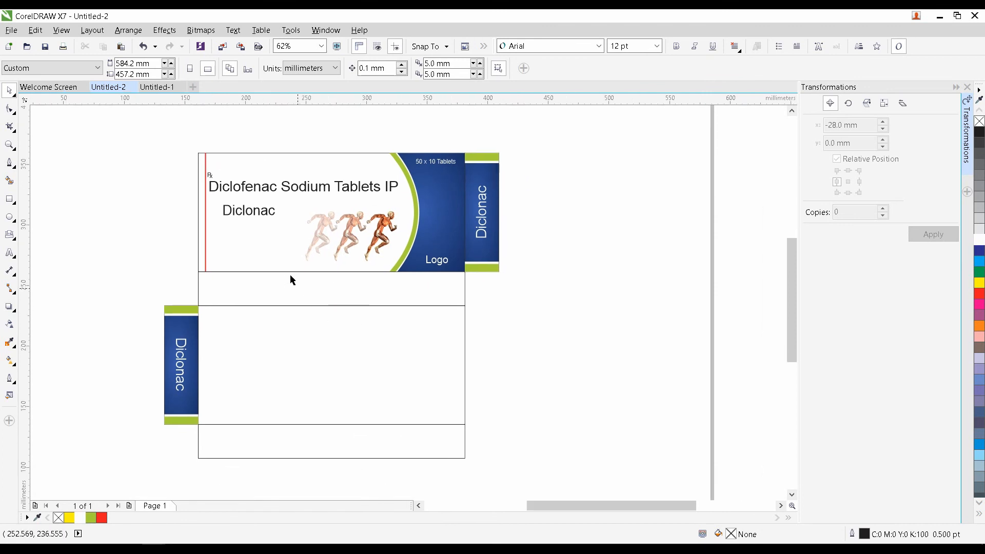
{"action": "left_click_drag", "start_coordinate": [180, 146], "coordinate": [471, 276]}
{"action": "left_click", "coordinate": [409, 339]}
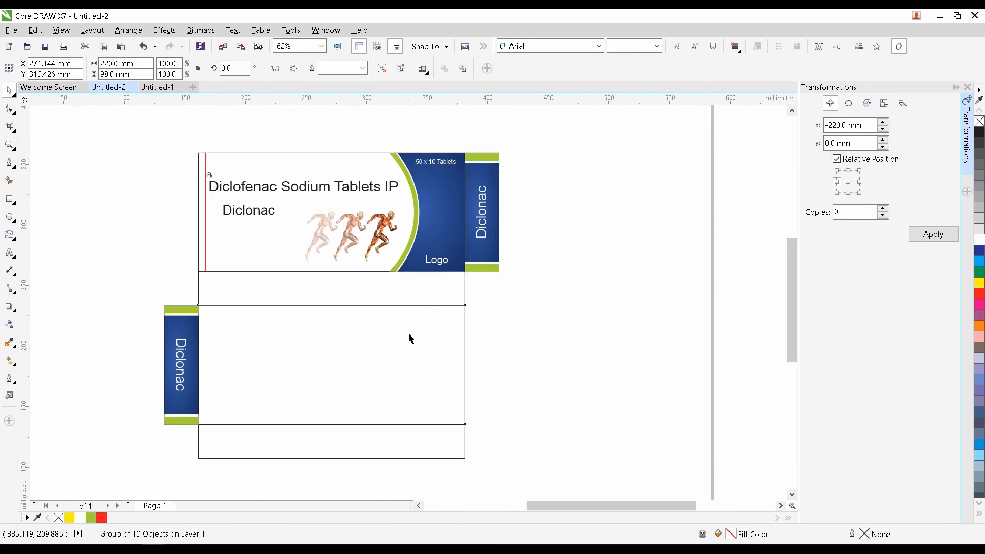
Duplicate the grouped top panel artwork and align the copy over the empty lower main panel.
{"action": "left_click", "coordinate": [391, 193]}
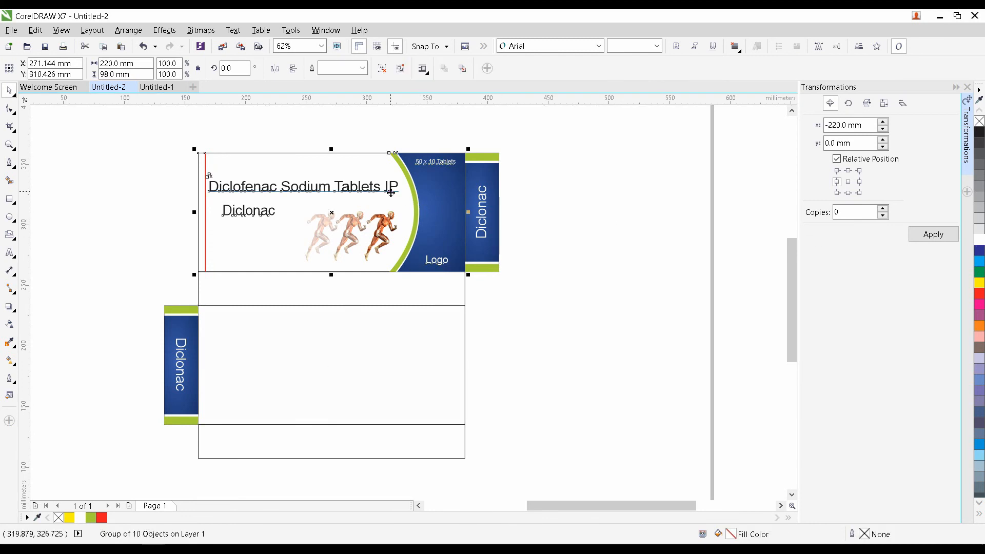
{"action": "left_click", "coordinate": [377, 348], "text": "shift"}
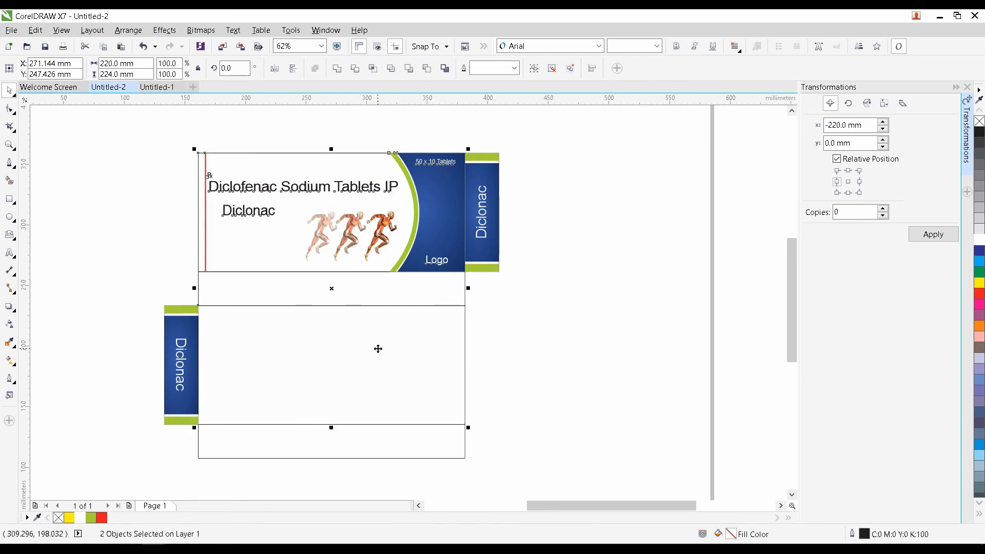
{"action": "key", "text": "e"}
{"action": "left_click", "coordinate": [518, 344]}
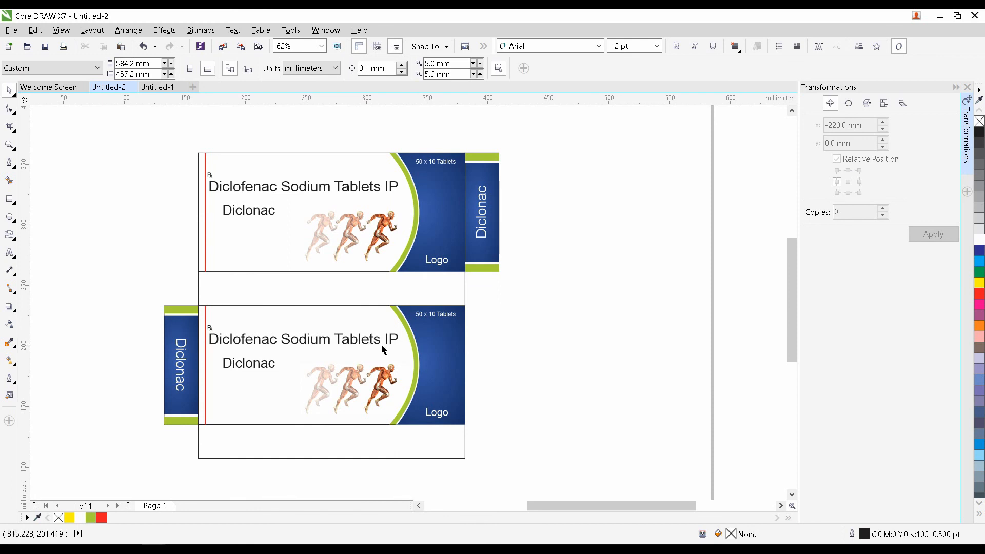
{"action": "scroll", "coordinate": [380, 344], "scroll_direction": "left", "scroll_amount": 3}
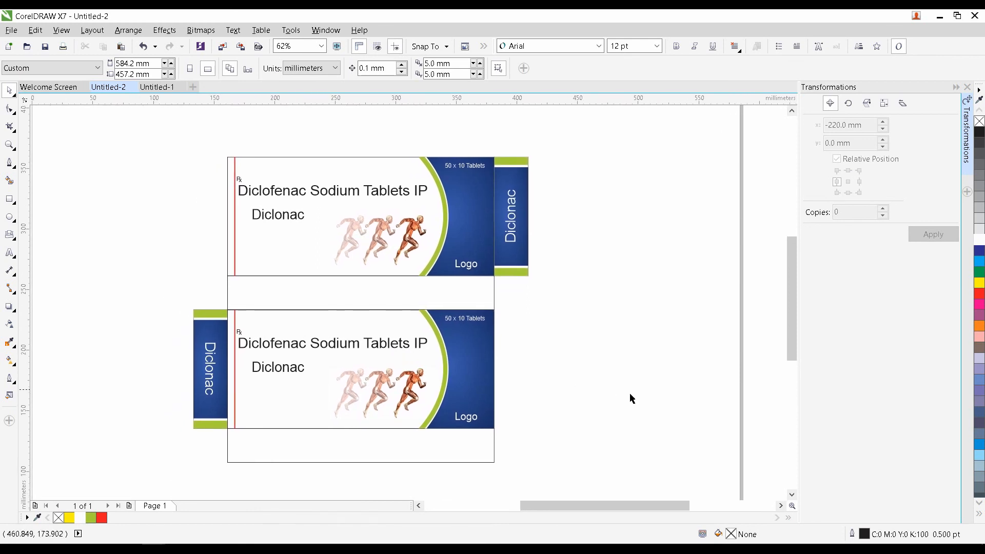